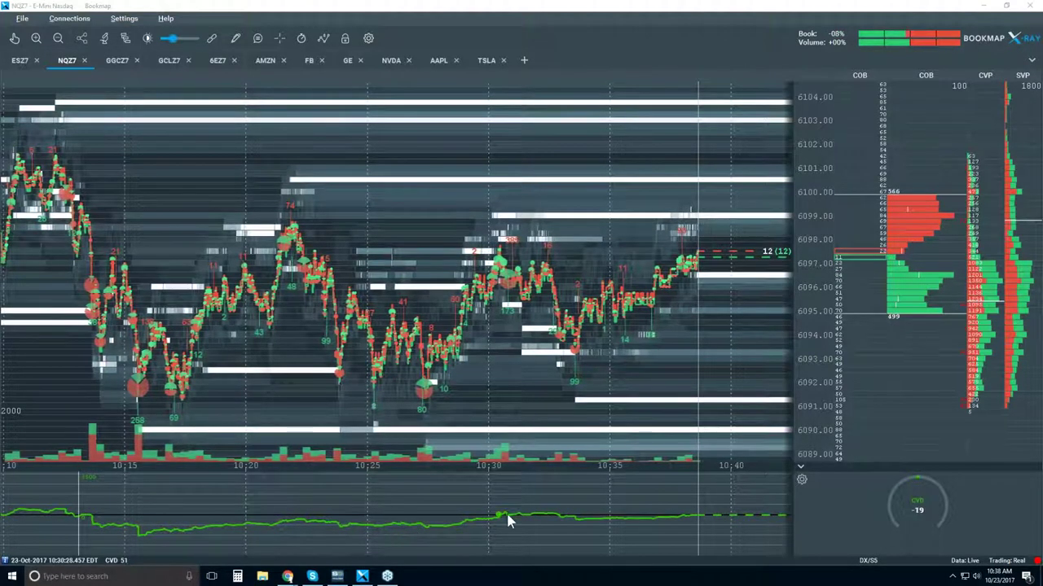
Collapse the indicator pane below the NQZ7 chart and turn on the candlestick bars layer.
left_click(799, 472)
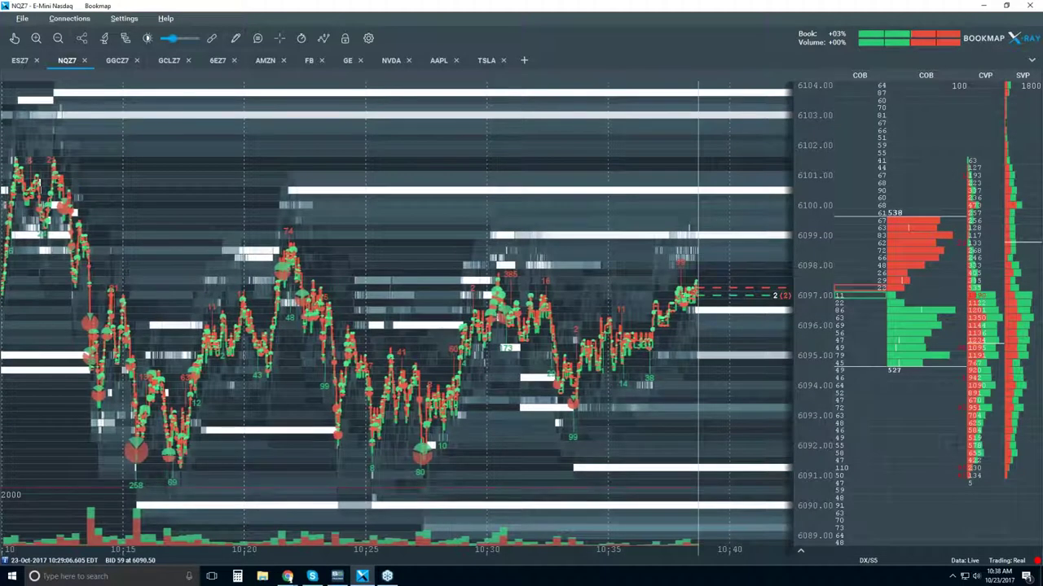
left_click(324, 38)
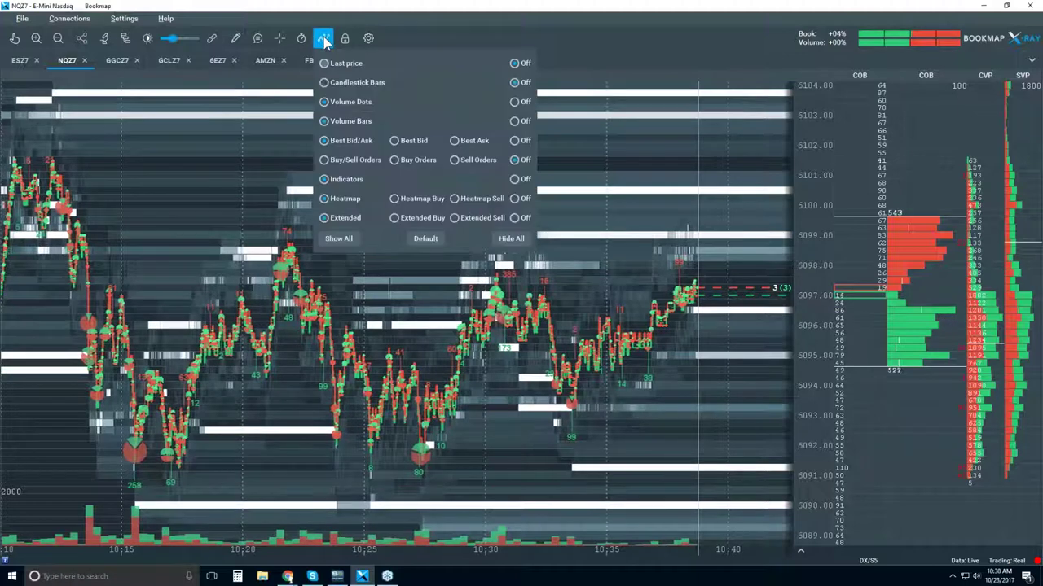
left_click(366, 84)
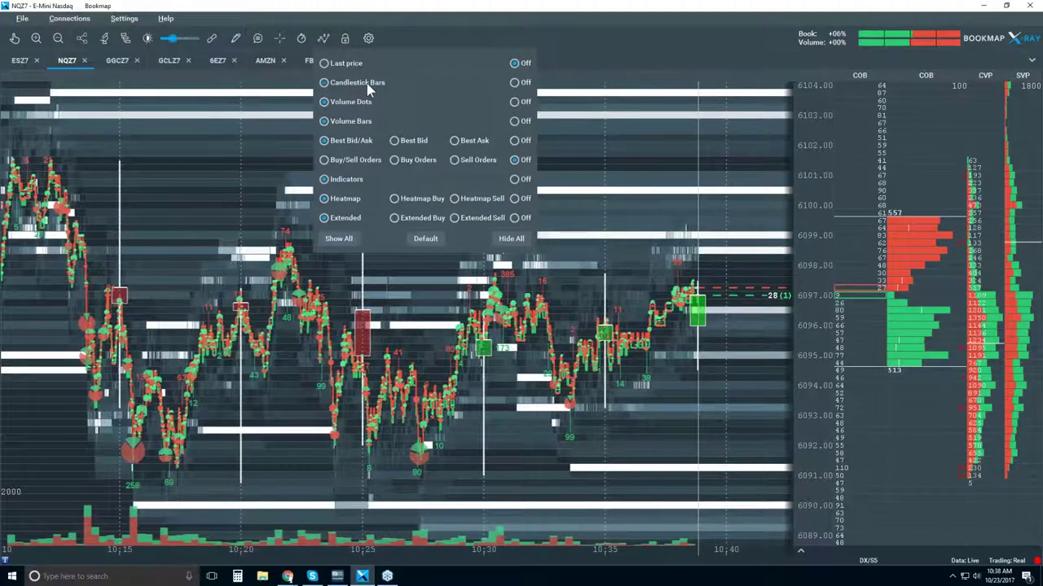
Turn off the volume bars, best bid/ask, indicators, heatmap and extended layers on the chart.
left_click(512, 120)
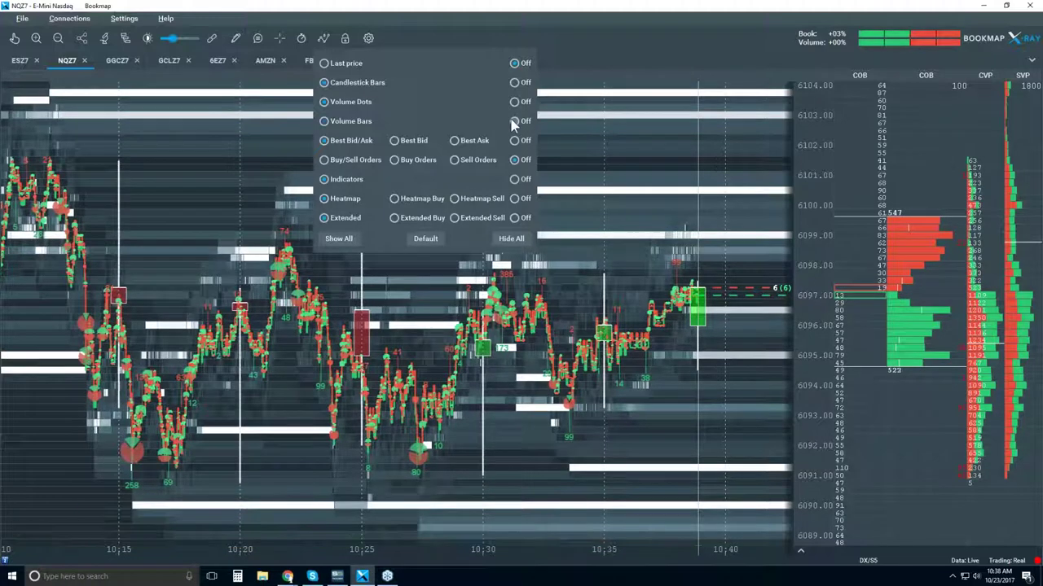
left_click(515, 140)
left_click(515, 178)
left_click(514, 199)
left_click(515, 219)
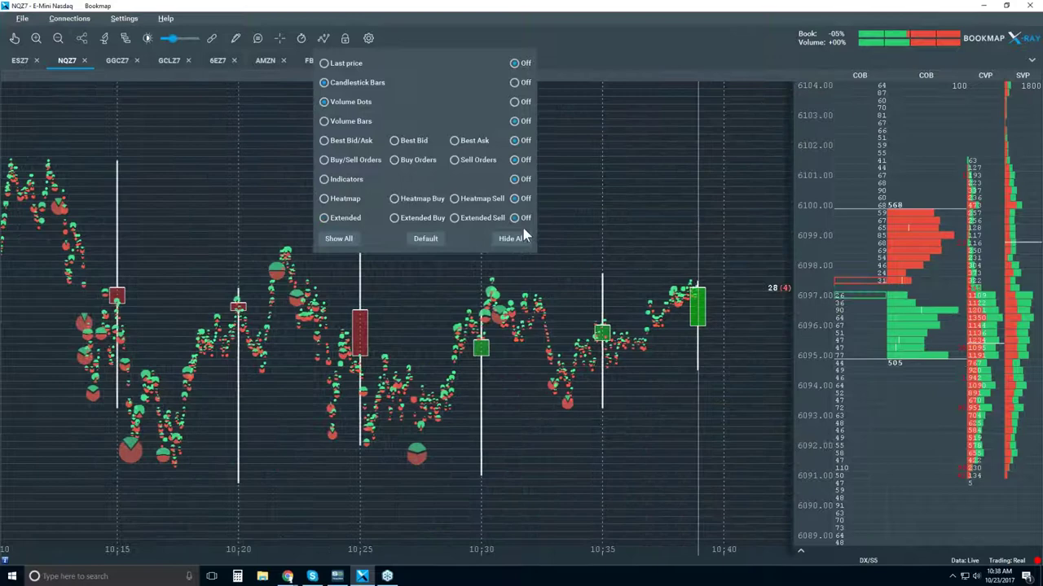
Restore the volume bars and turn off the volume dots so the chart shows candlesticks with volume only.
left_click(325, 121)
left_click(518, 102)
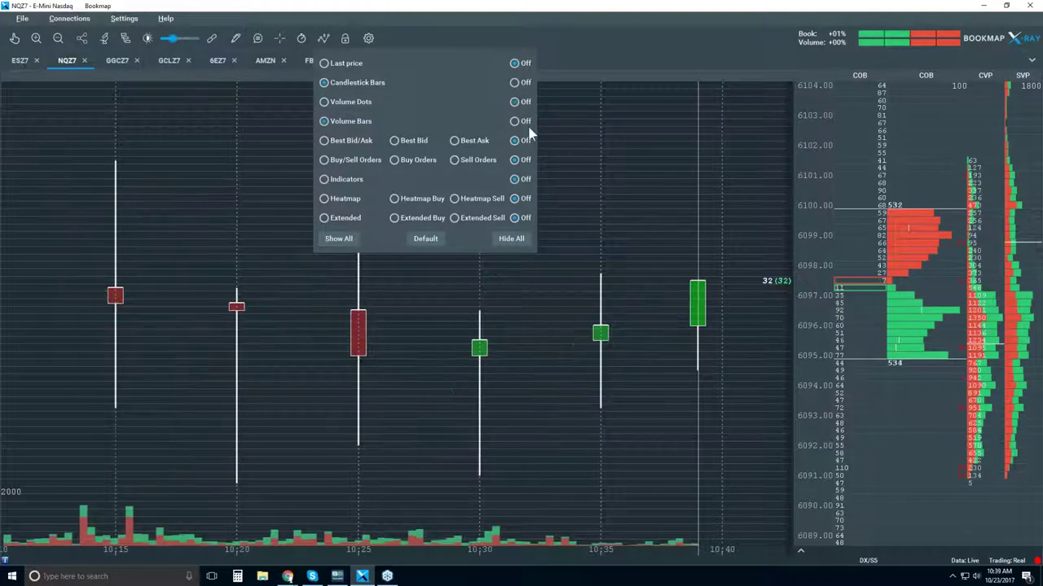
left_click(609, 173)
scroll(568, 220, "down", 5)
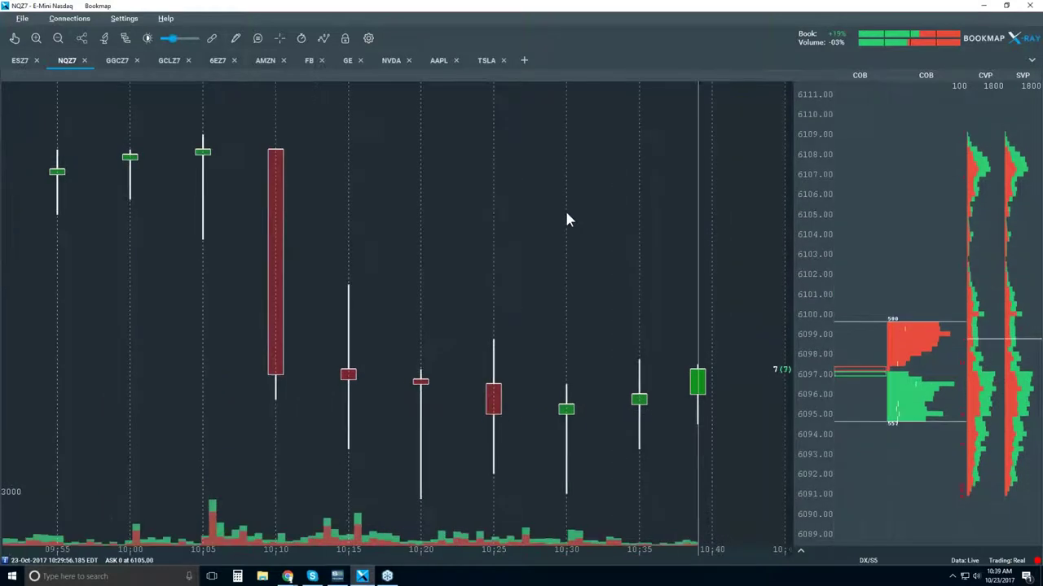
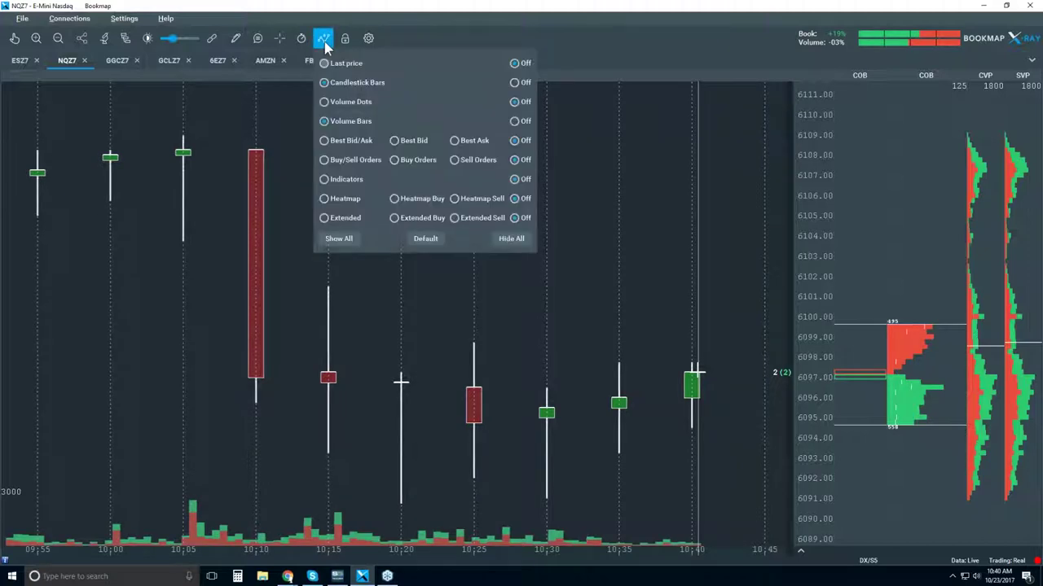
Add the best bid/ask lines and the volume dots to the candlestick chart.
left_click(353, 141)
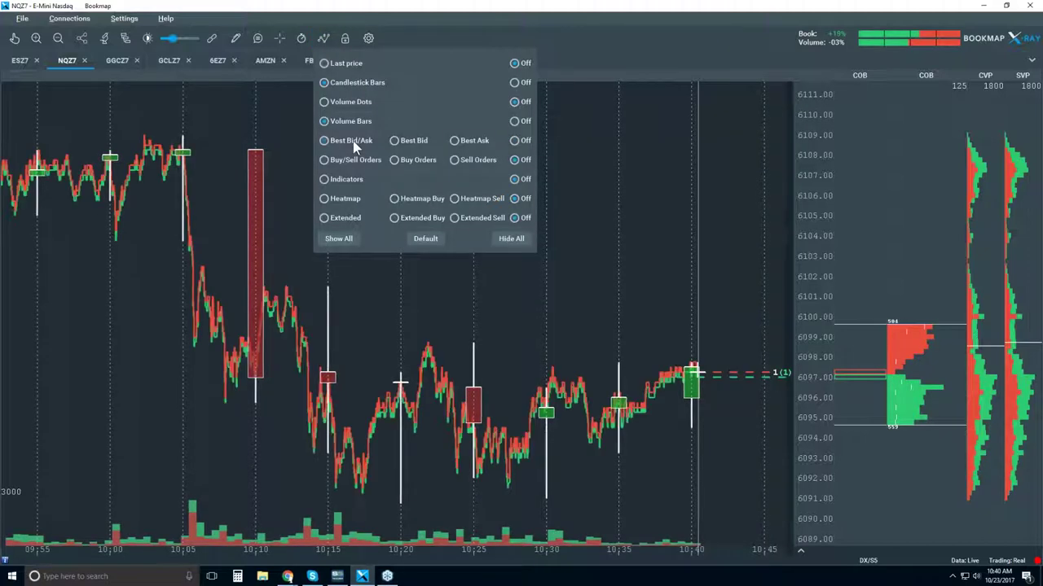
left_click(412, 273)
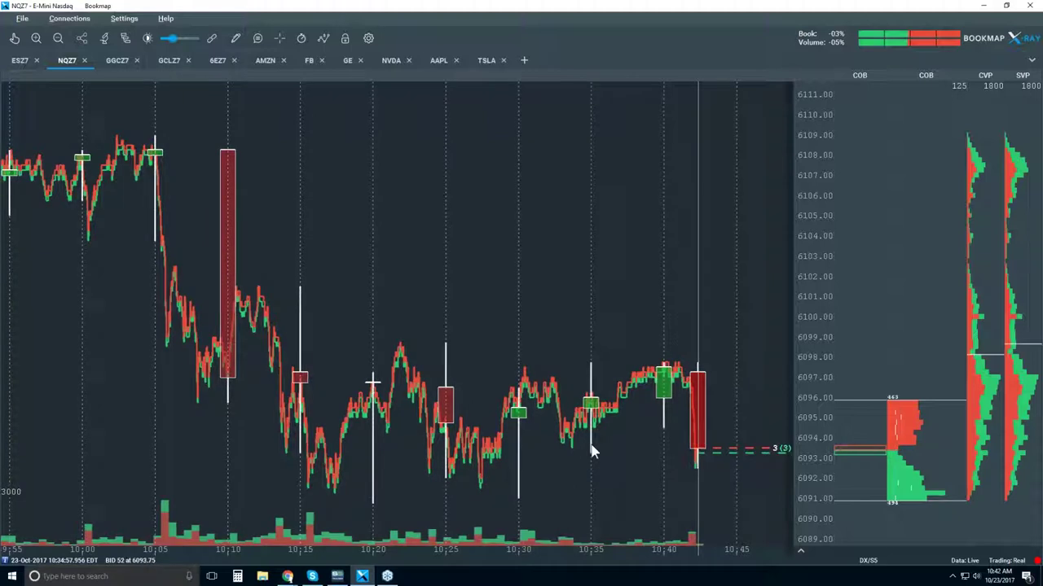
left_click(325, 38)
left_click(339, 103)
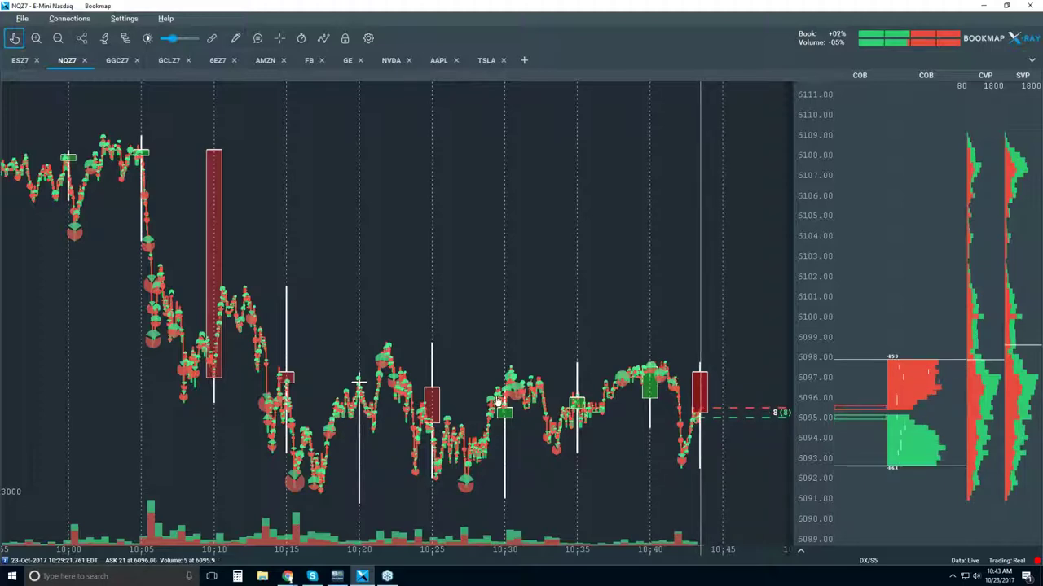
Examine the individual trades and the bid and ask lines around 10:28:52, down to the sub-millisecond scale.
scroll(499, 401, "up", 5)
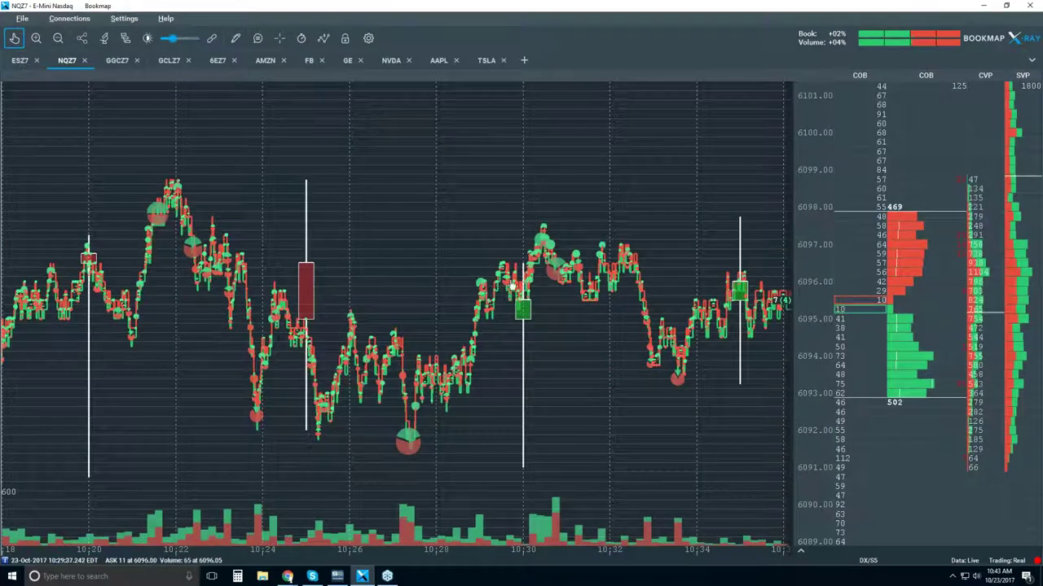
scroll(513, 265, "up", 2)
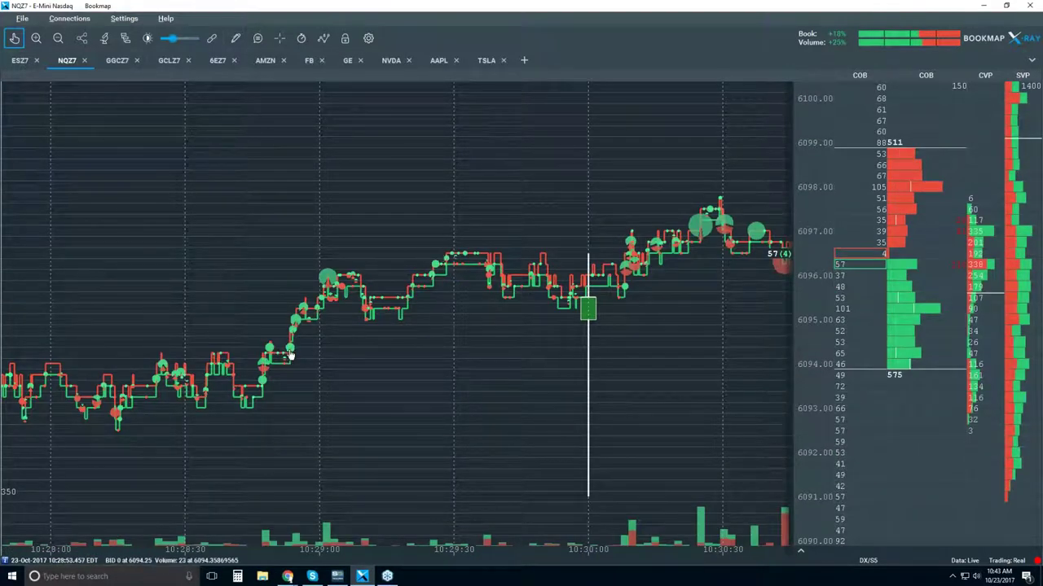
left_click_drag(329, 298, 462, 316)
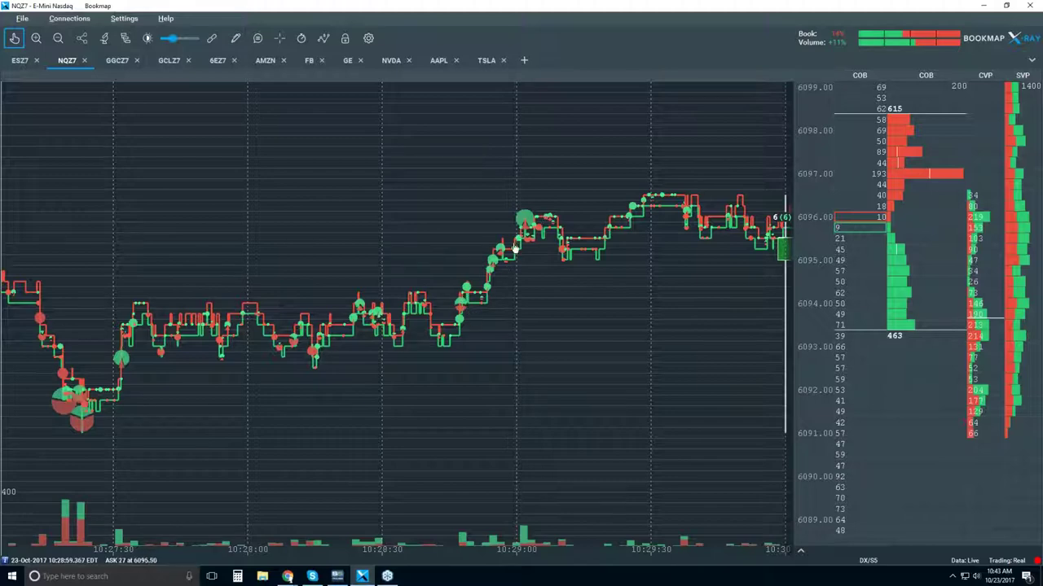
scroll(523, 295, "down", 2)
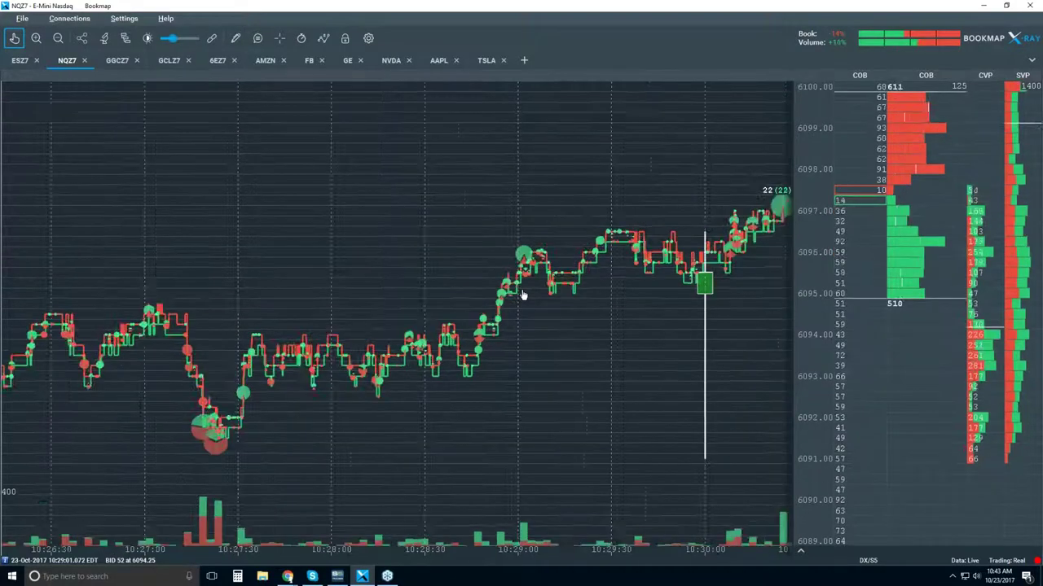
left_click_drag(413, 293, 465, 291)
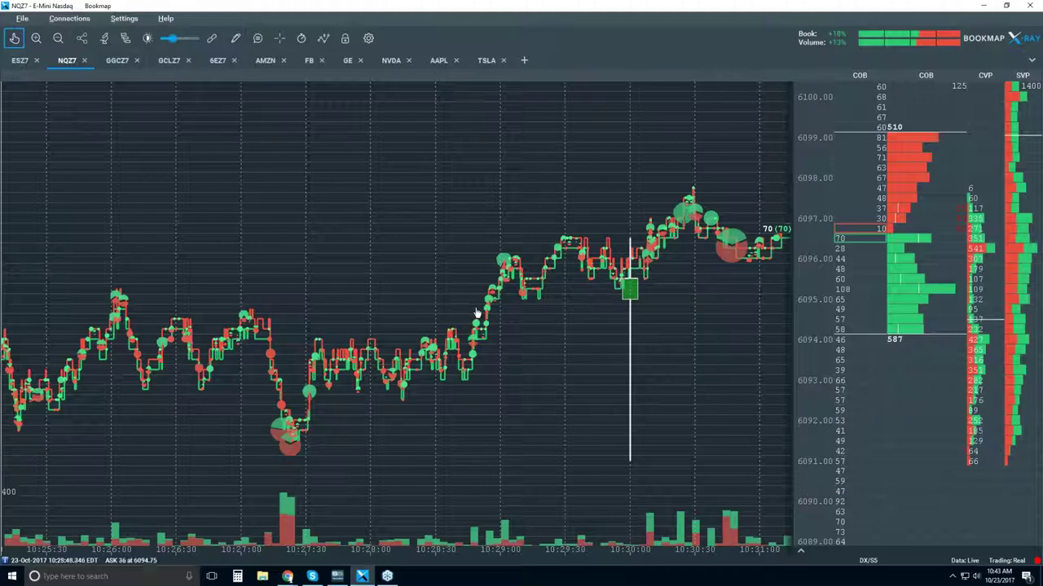
scroll(485, 326, "up", 5)
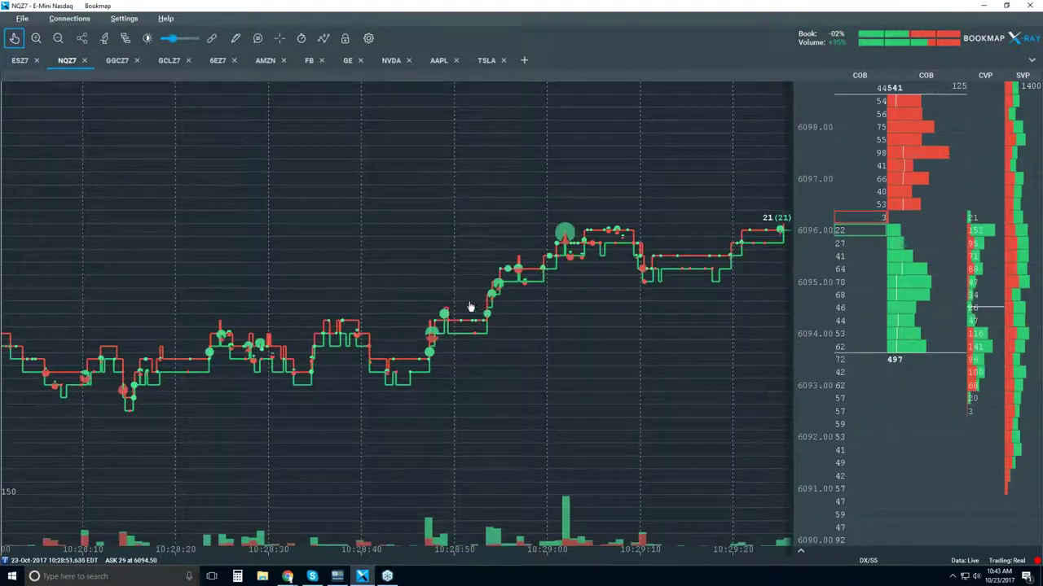
scroll(472, 328, "up", 5)
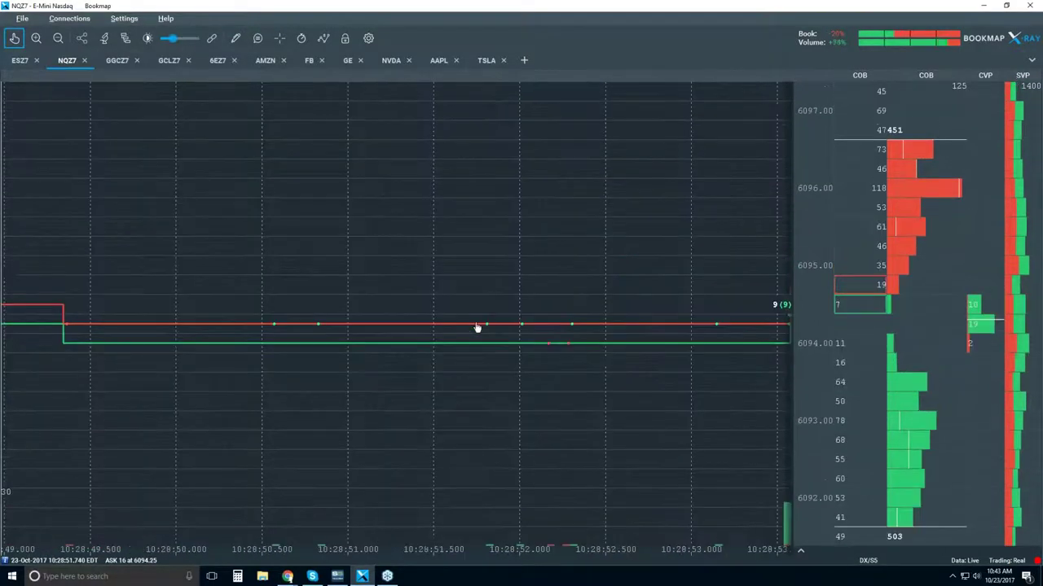
scroll(512, 339, "up", 2)
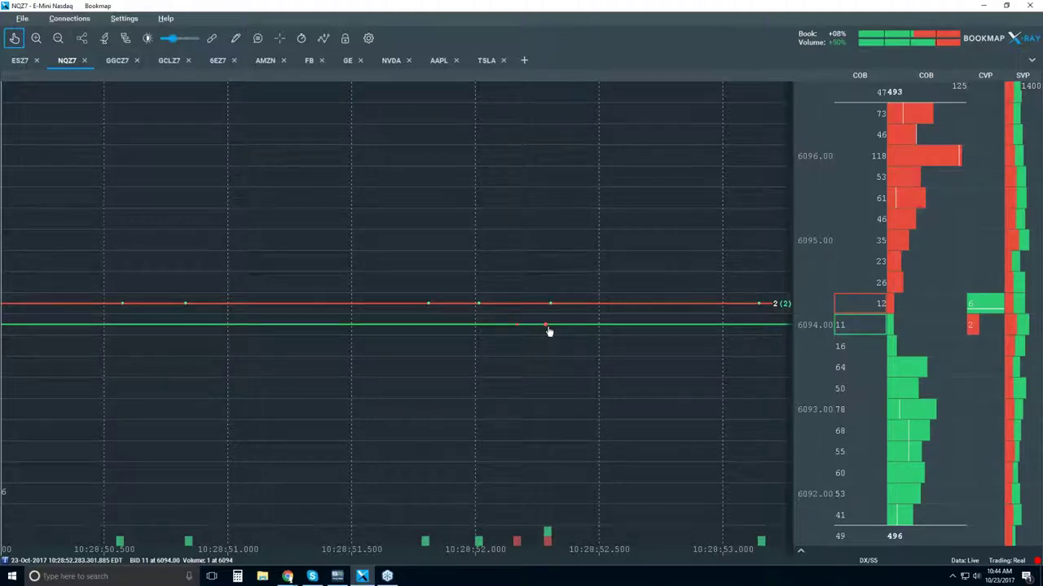
scroll(541, 334, "up", 10)
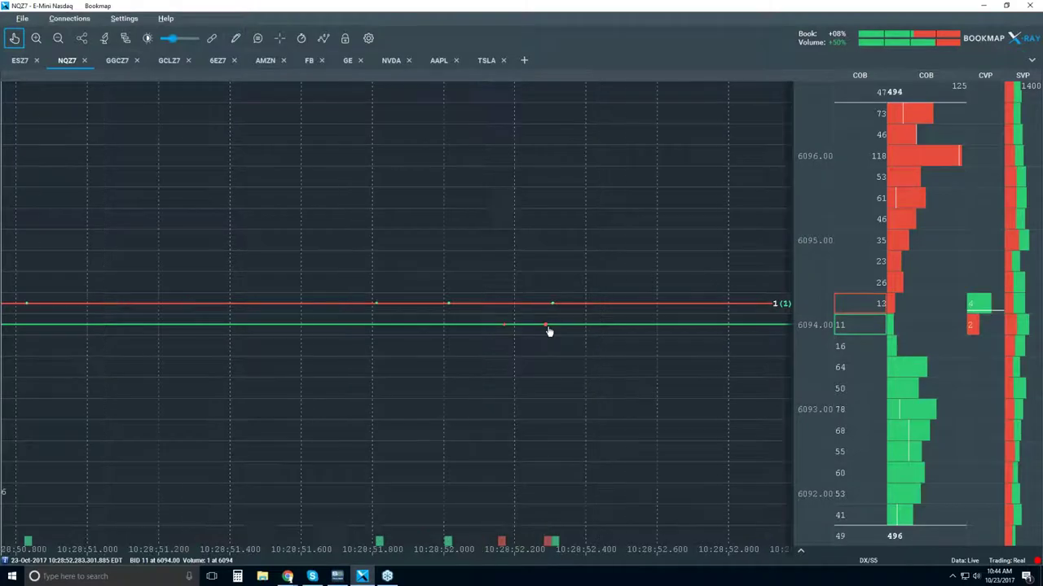
scroll(529, 337, "up", 8)
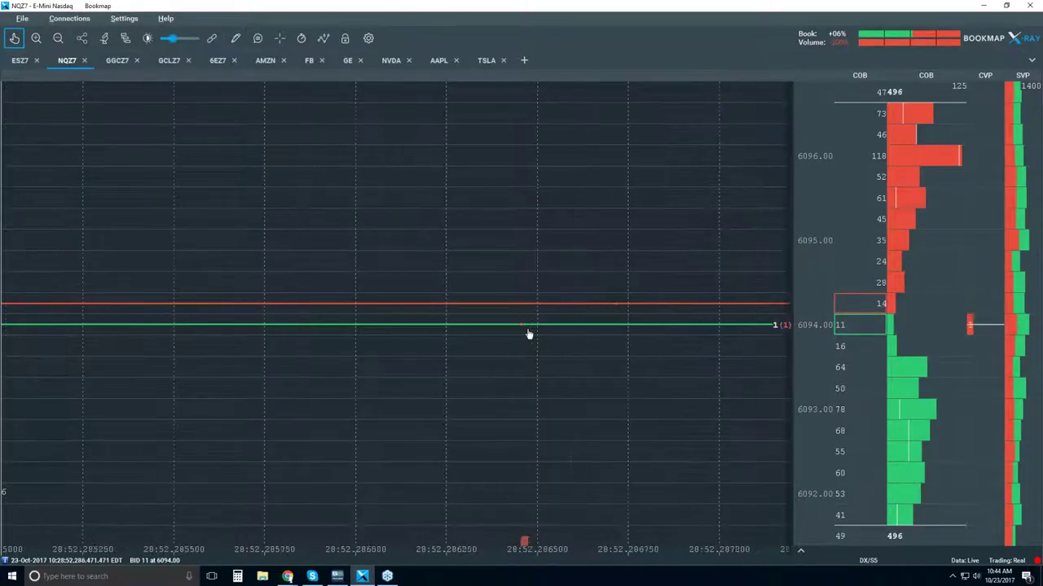
scroll(509, 336, "down", 12)
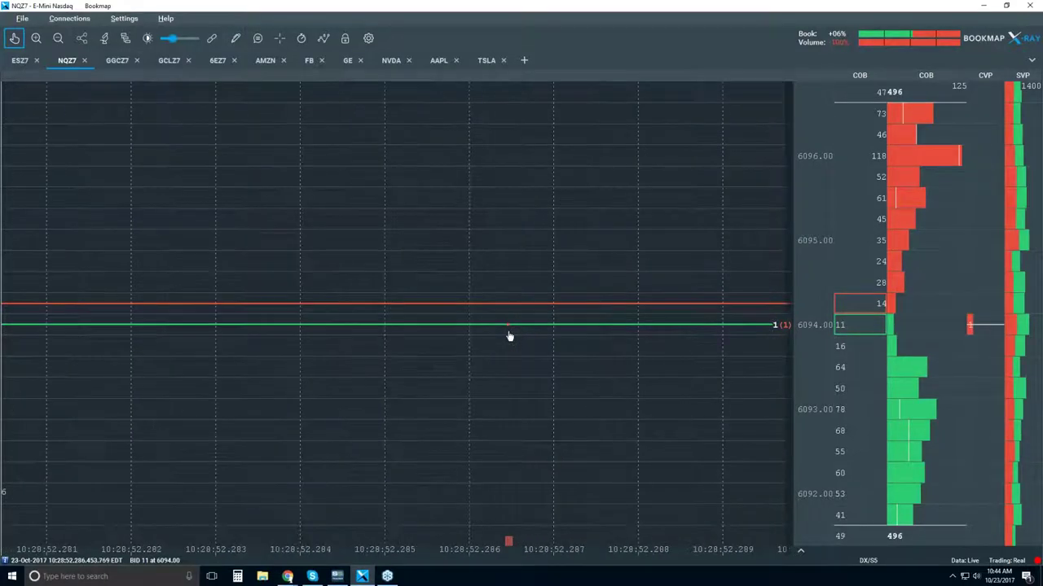
scroll(509, 335, "down", 8)
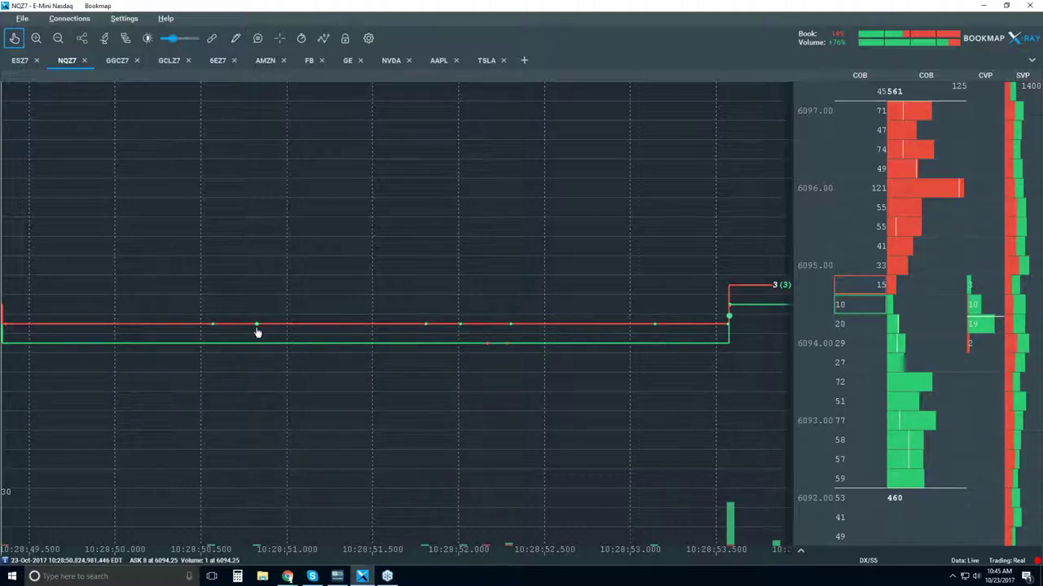
left_click(257, 39)
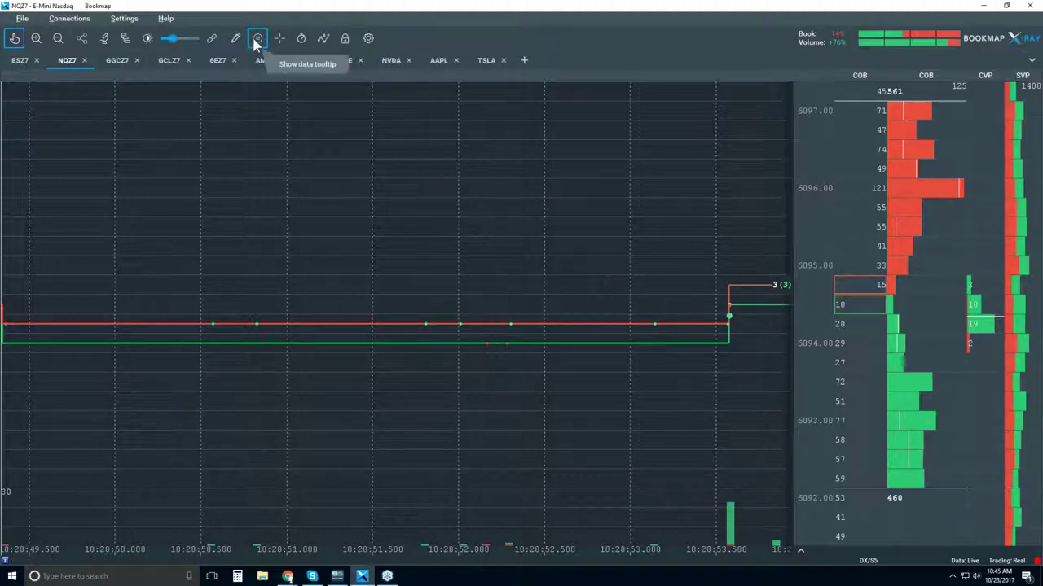
Examine the large volume dot at about 10:30:44 near price 6096.25, down to its individual trades on the microsecond scale.
scroll(421, 252, "down", 3)
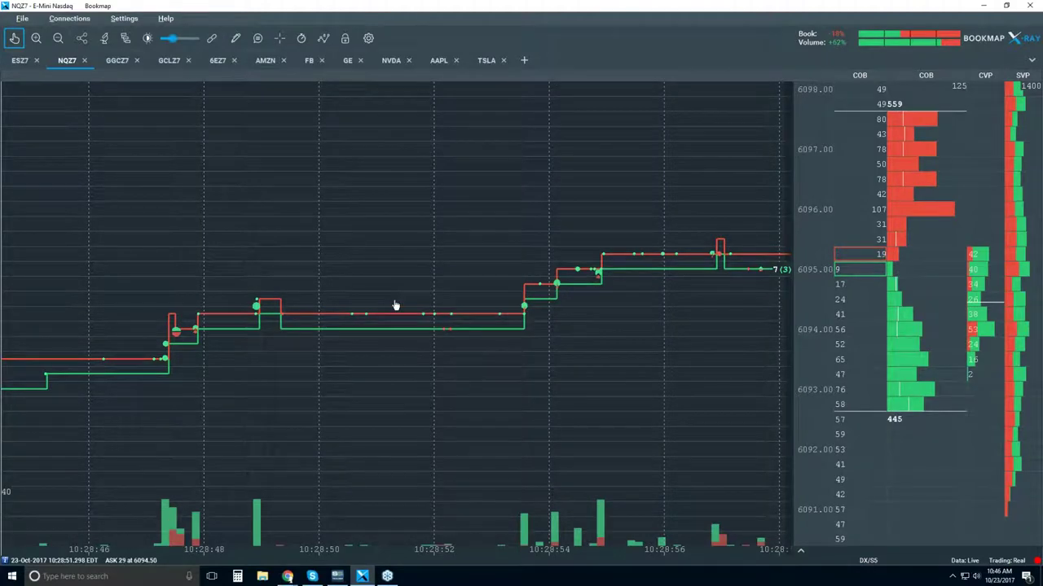
scroll(395, 305, "down", 2)
scroll(395, 306, "down", 2)
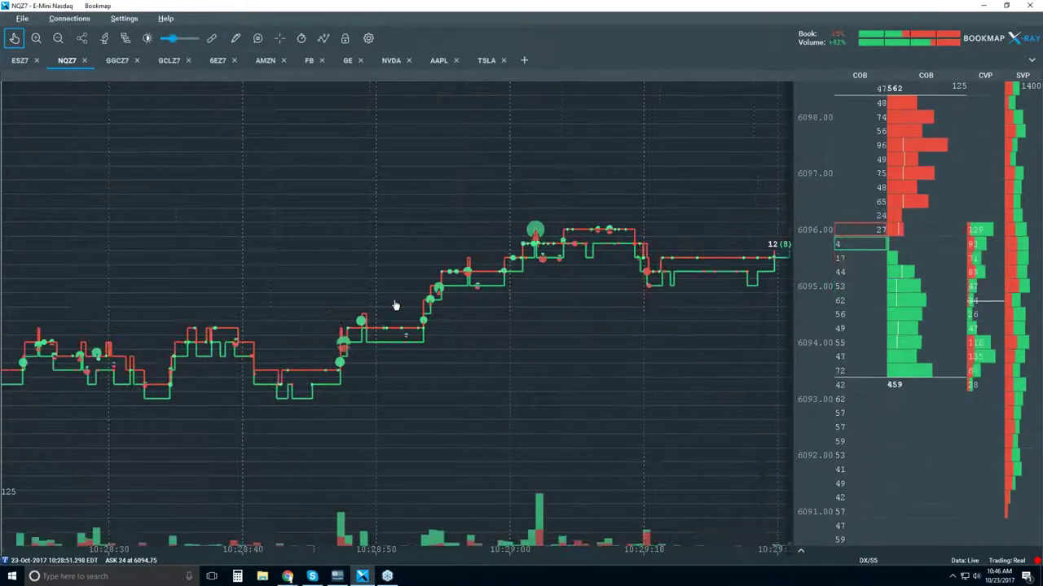
scroll(383, 319, "down", 2)
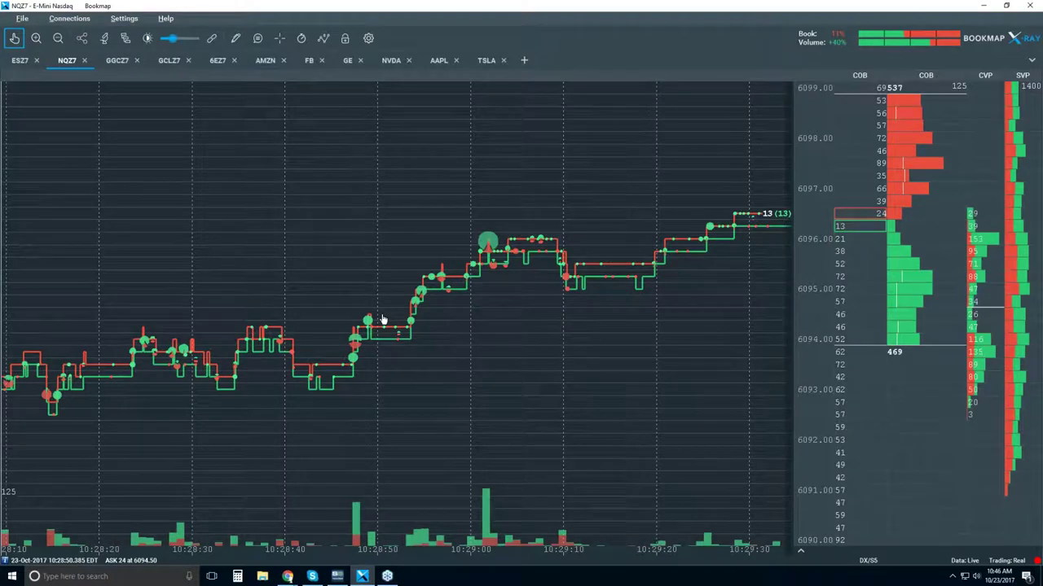
scroll(383, 319, "down", 4)
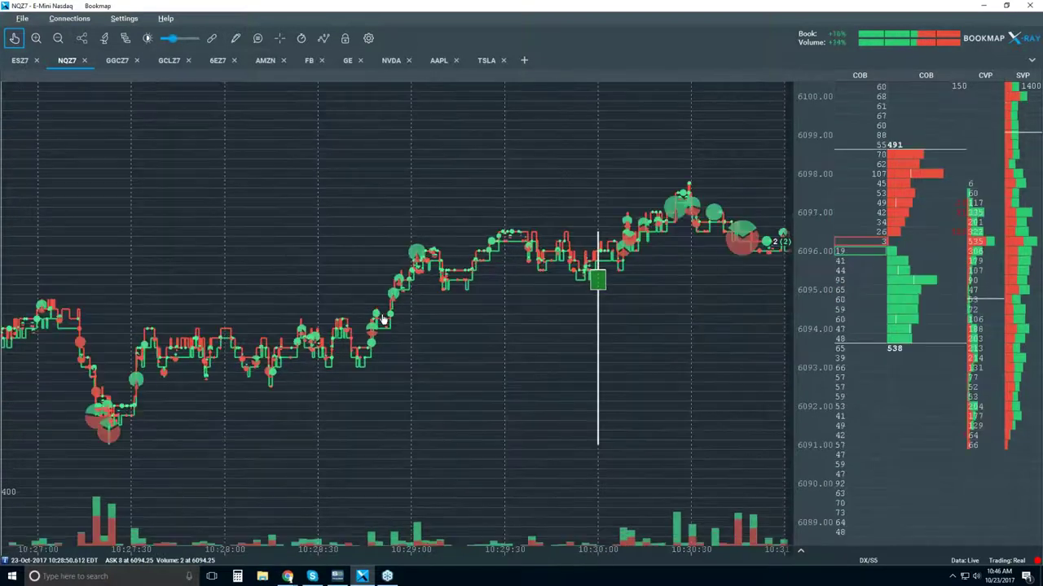
scroll(383, 319, "down", 2)
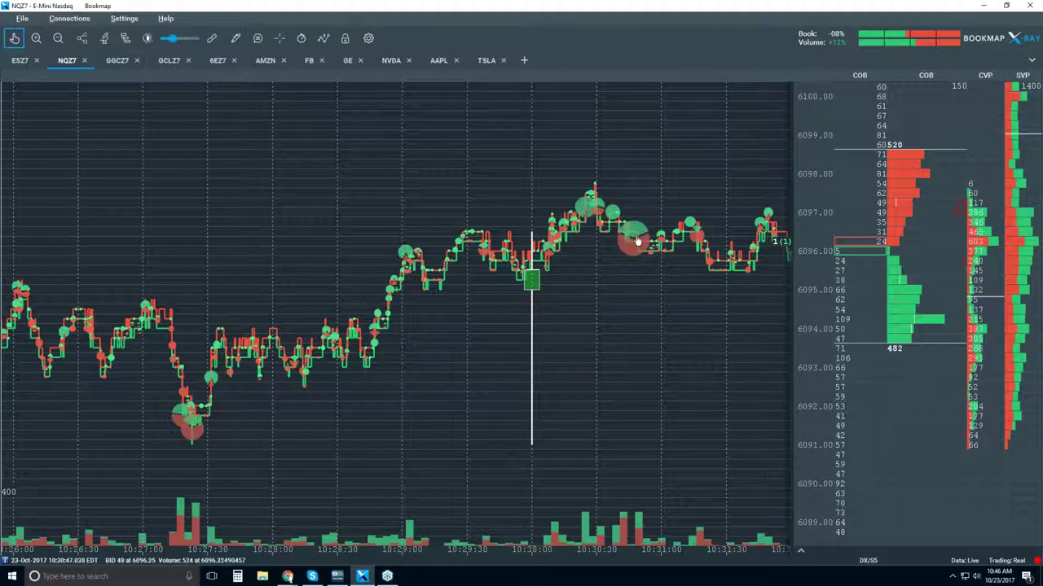
scroll(638, 241, "up", 3)
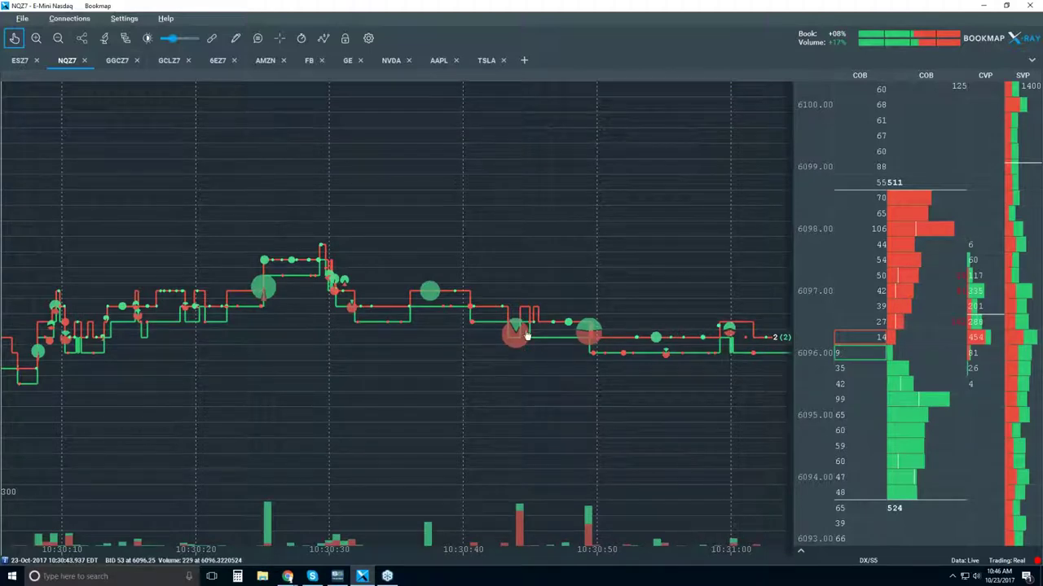
scroll(521, 340, "up", 2)
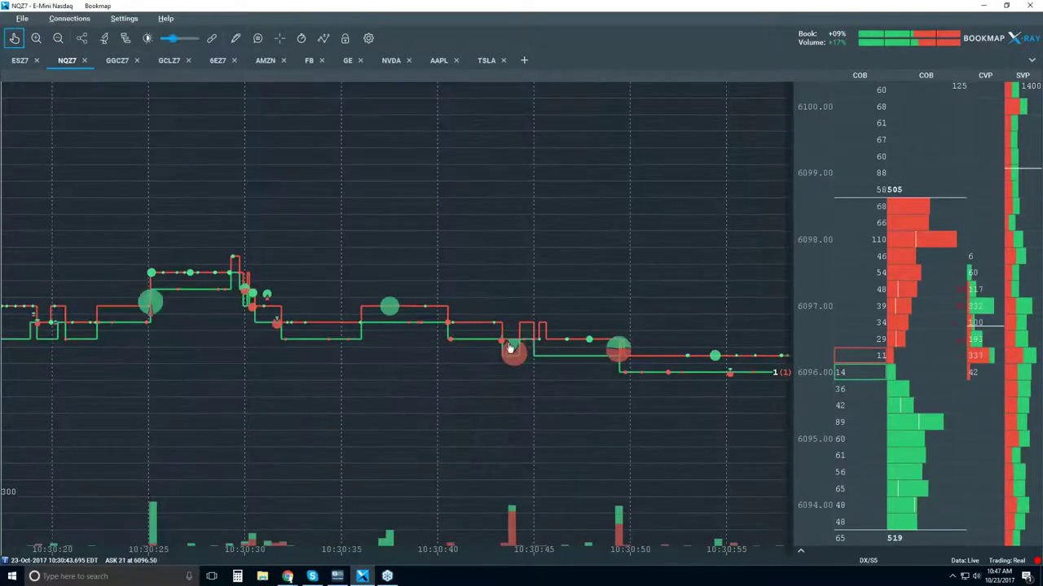
scroll(534, 352, "up", 5)
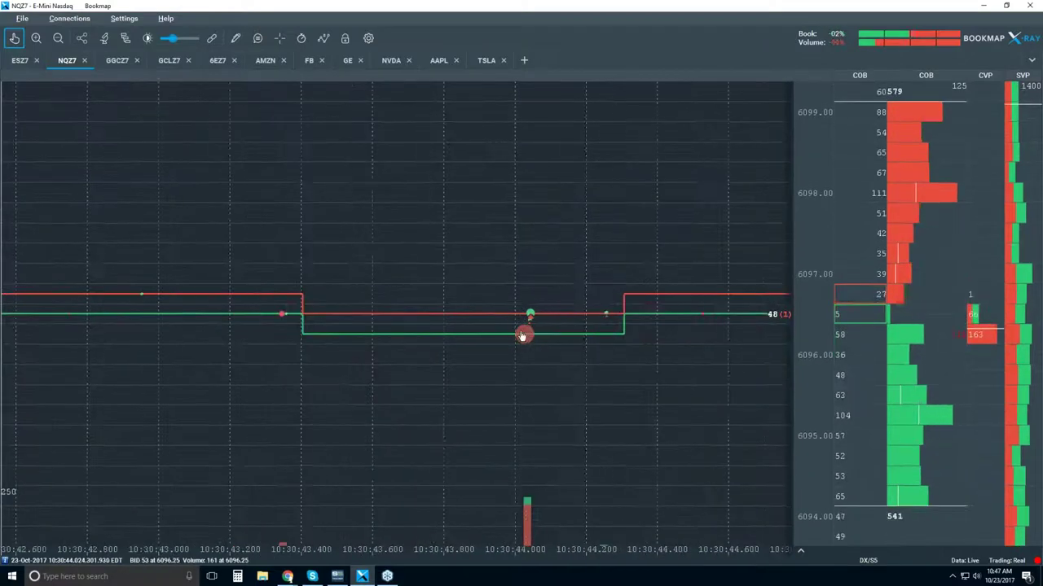
scroll(530, 338, "up", 2)
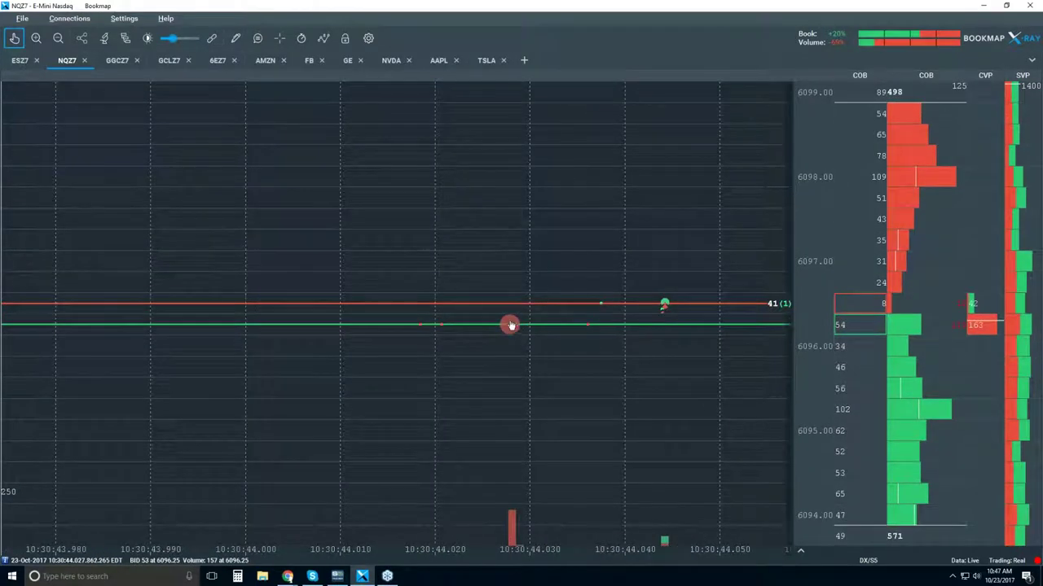
scroll(505, 331, "up", 5)
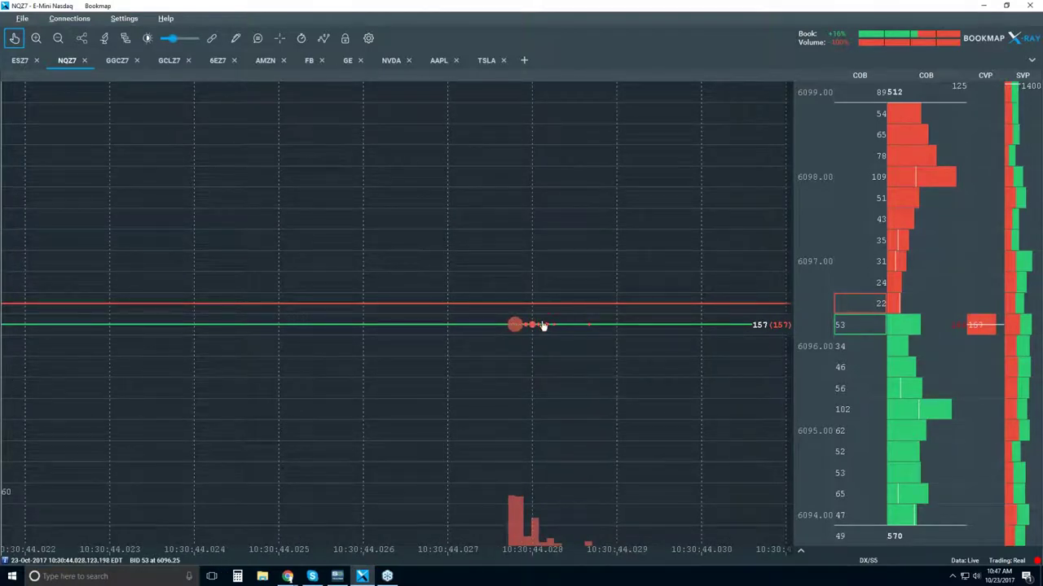
scroll(519, 331, "up", 5)
scroll(530, 329, "up", 8)
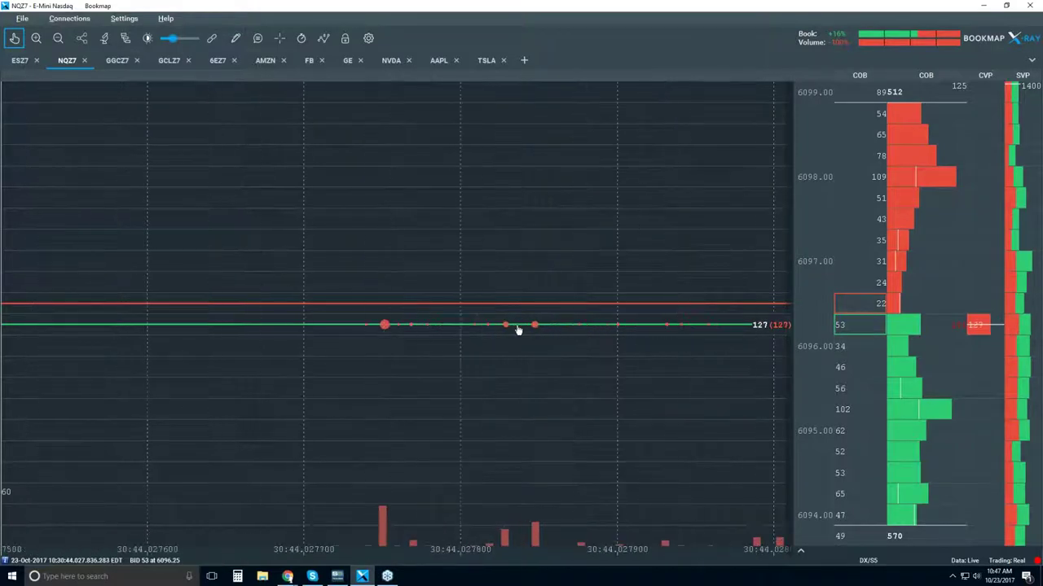
Examine the separate sell trades inside the 10:30:44 execution at 6096.25, from the sub-microsecond scale back out to the surrounding minutes.
scroll(543, 329, "up", 10)
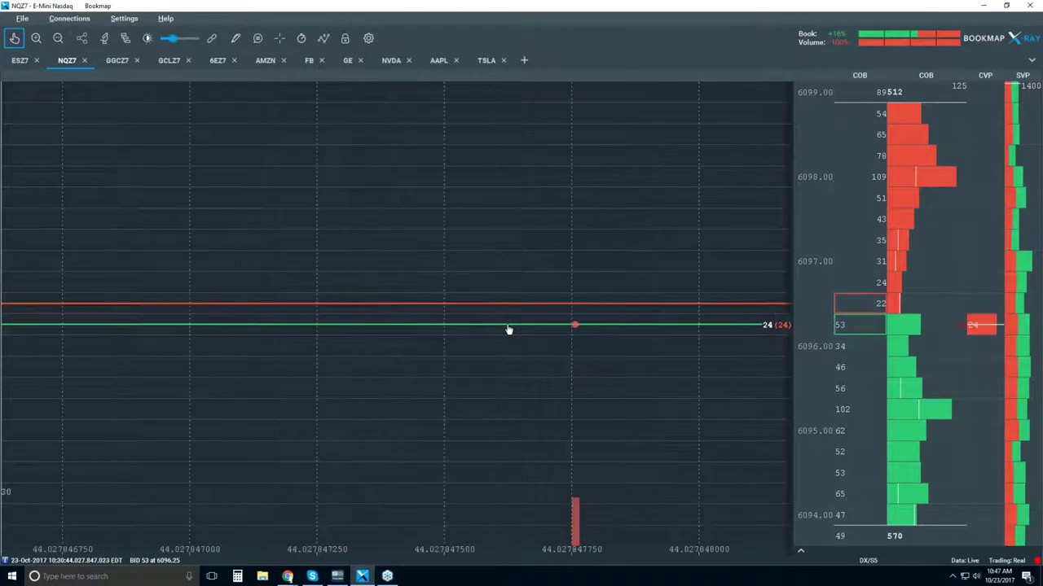
scroll(574, 327, "down", 6)
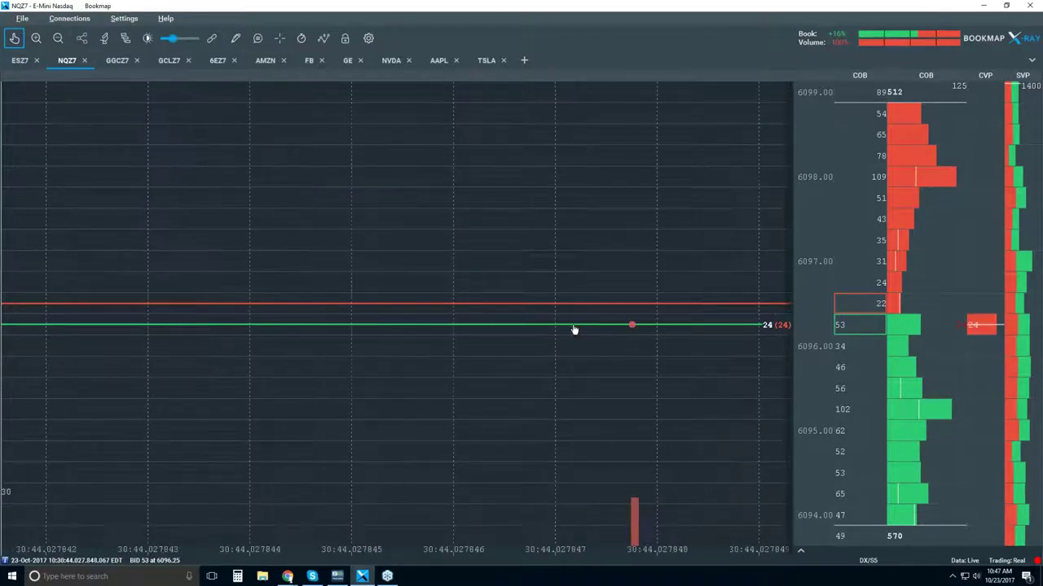
scroll(574, 327, "down", 3)
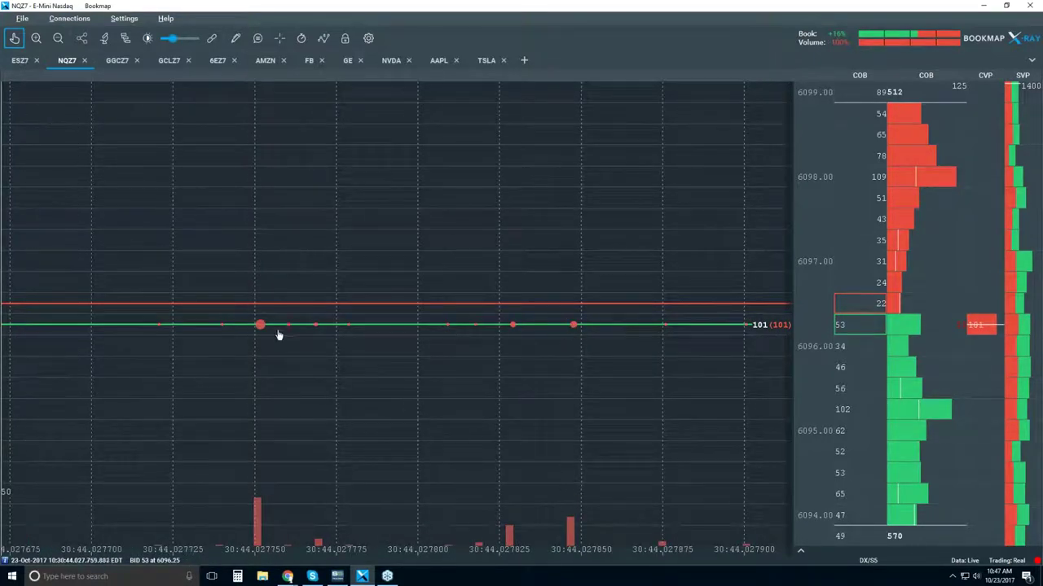
scroll(273, 330, "up", 6)
scroll(239, 330, "up", 2)
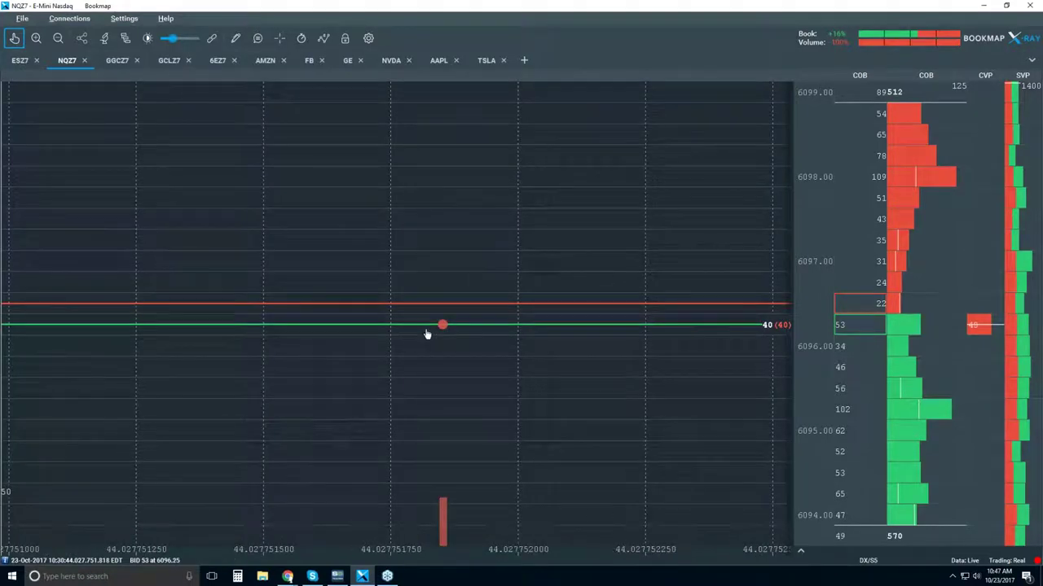
scroll(444, 329, "down", 5)
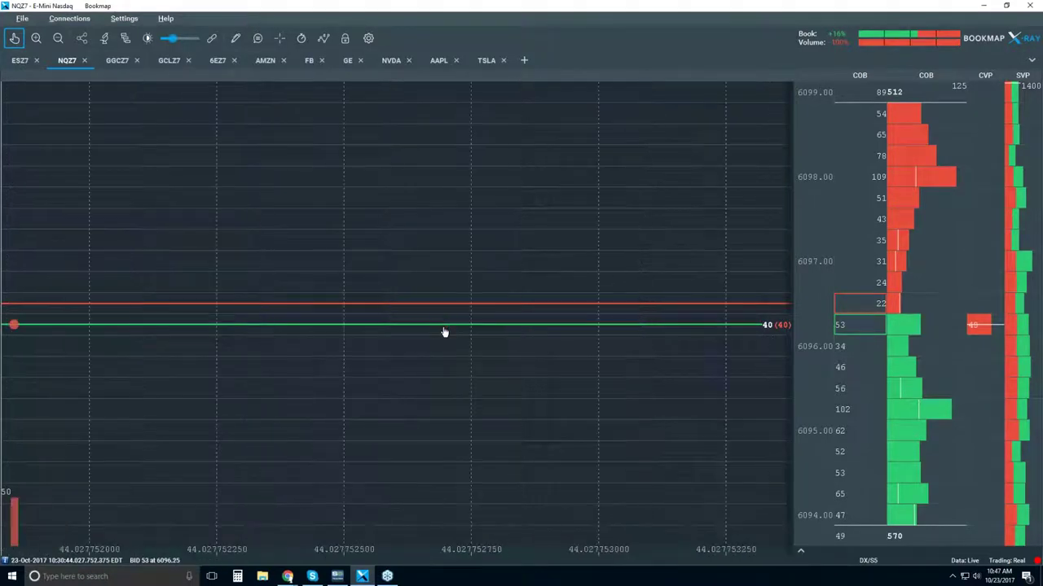
scroll(444, 332, "down", 5)
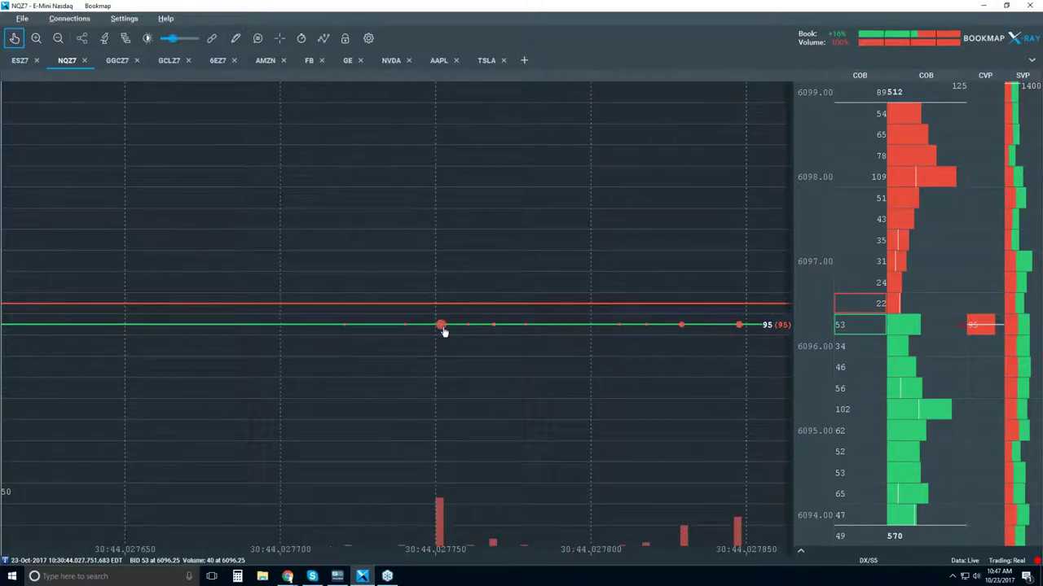
scroll(443, 331, "down", 6)
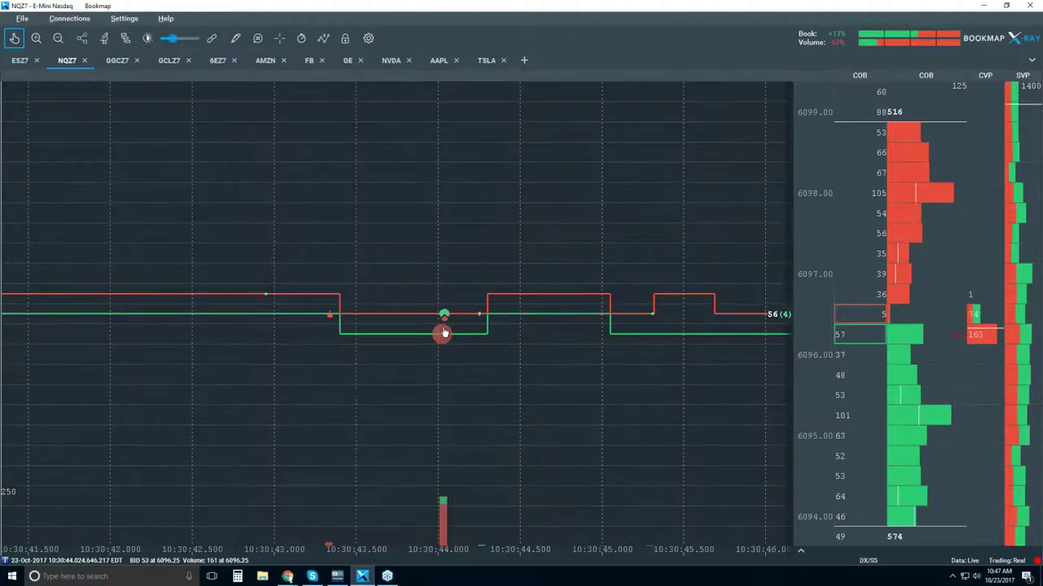
scroll(444, 331, "down", 5)
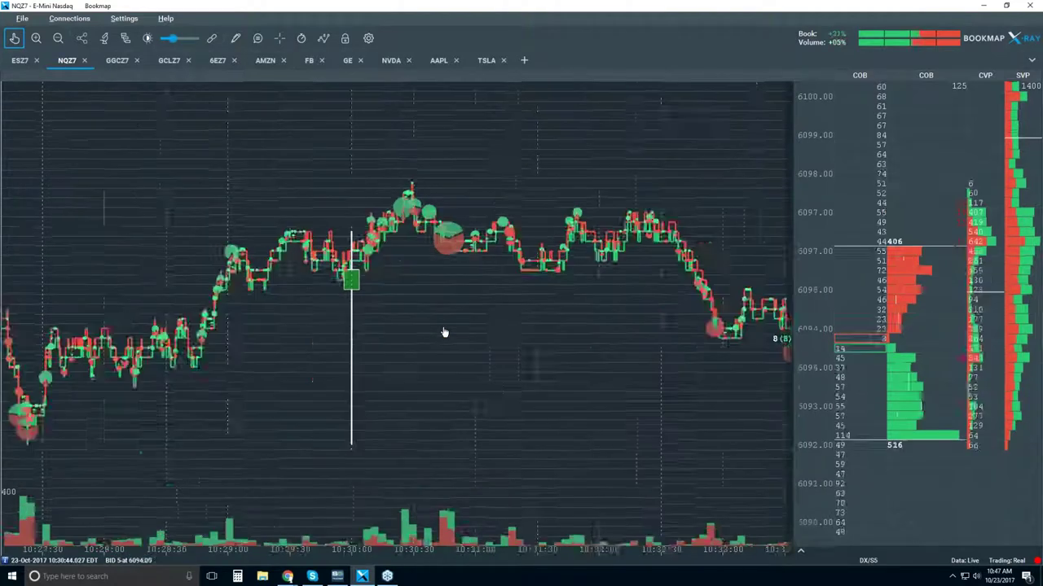
Turn off the candlestick bars and review the price action from 10:00 to 10:45 with only bid/ask lines, volume dots and volume bars.
left_click(326, 40)
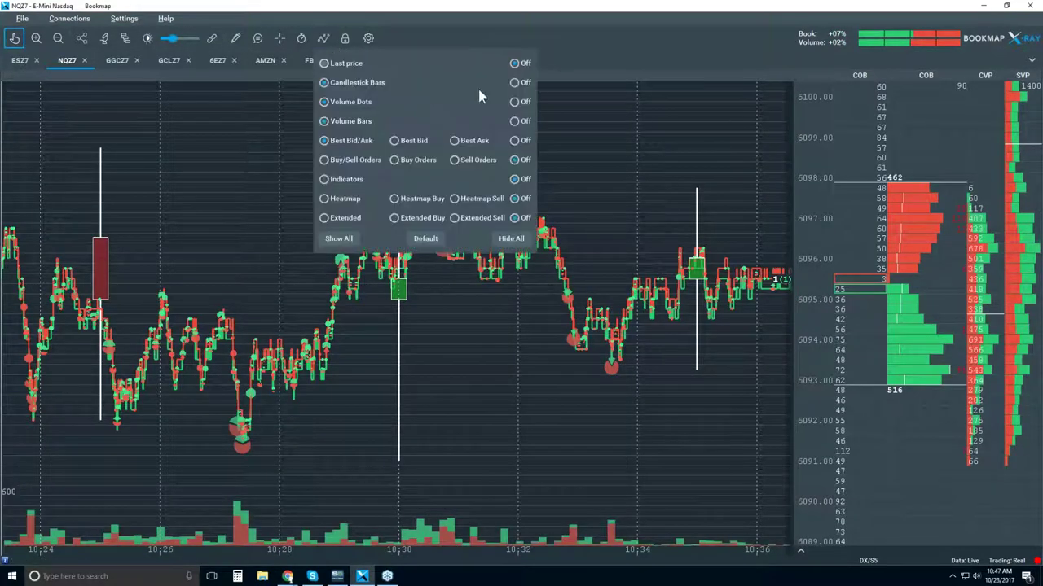
left_click(516, 82)
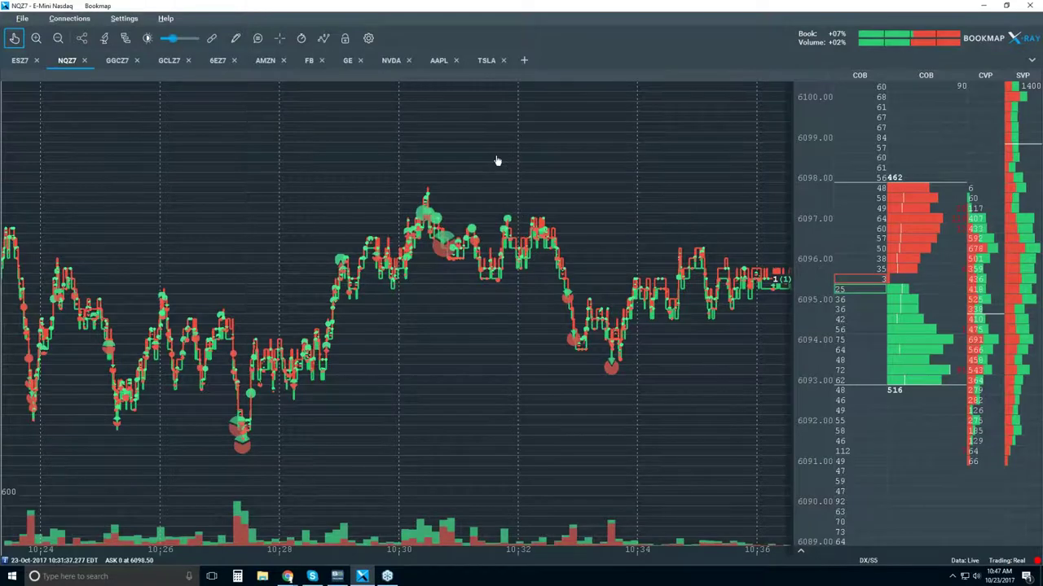
scroll(497, 161, "down", 5)
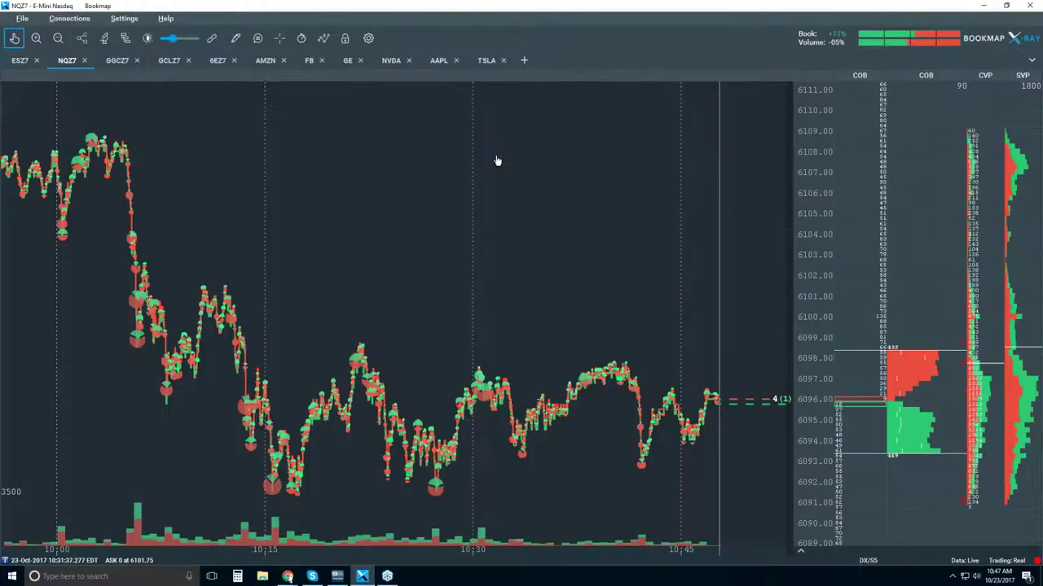
scroll(497, 161, "down", 1)
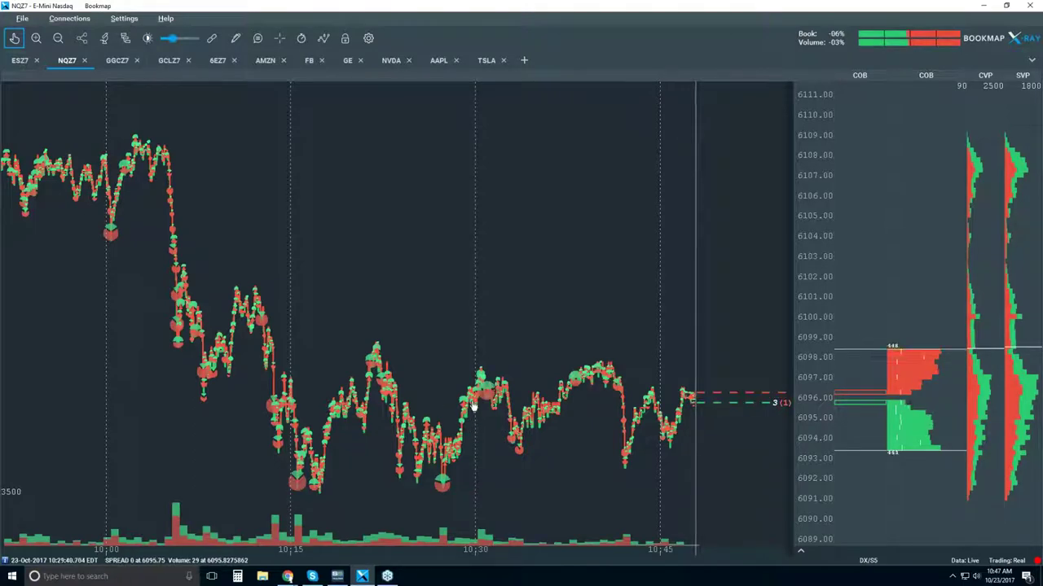
scroll(446, 444, "up", 3)
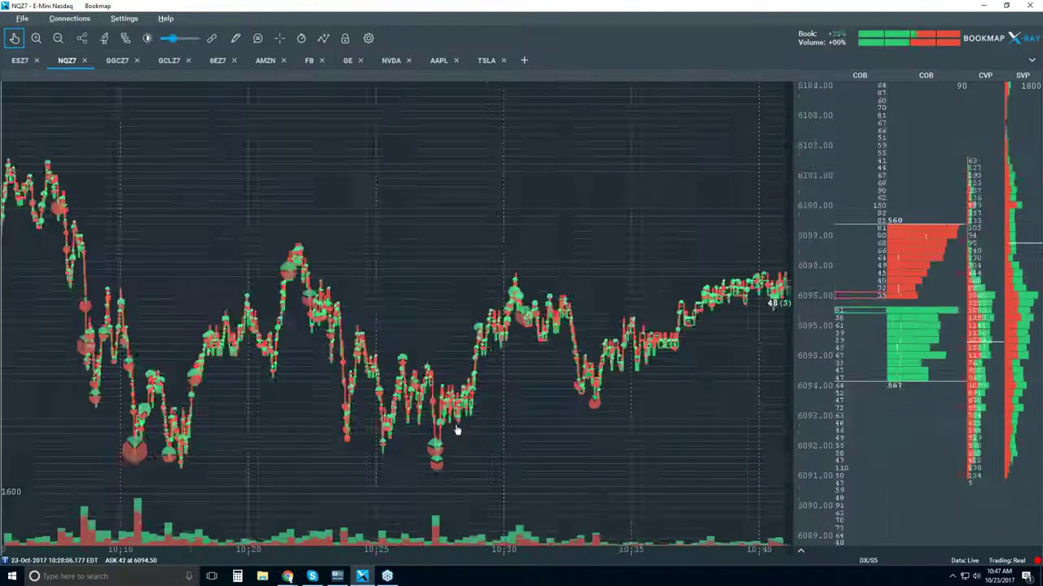
scroll(452, 369, "up", 2)
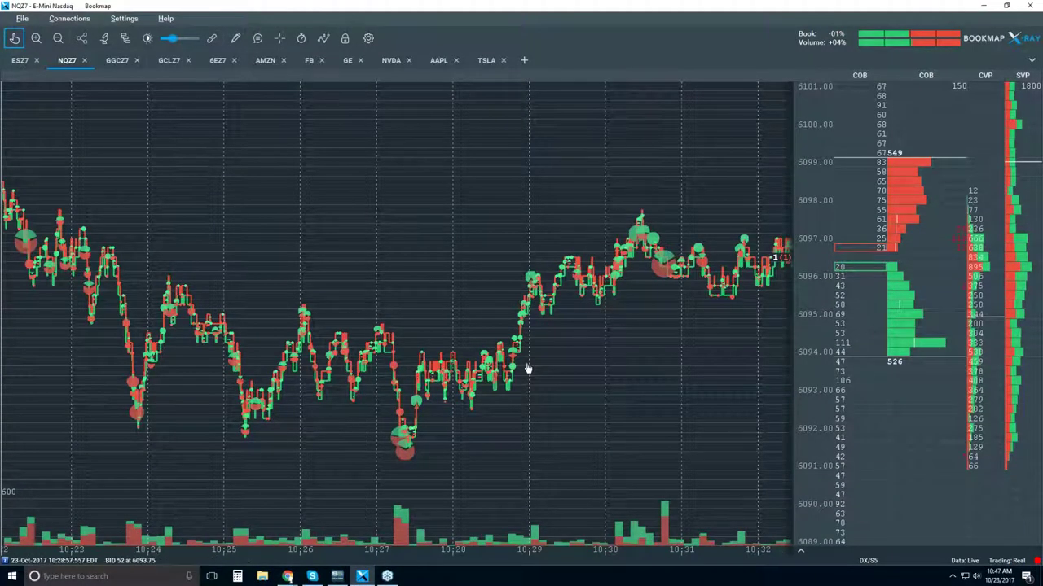
Turn the candlestick bars back on and compare them with the bid/ask lines and volume dots since about 10:00.
left_click(326, 39)
left_click(349, 85)
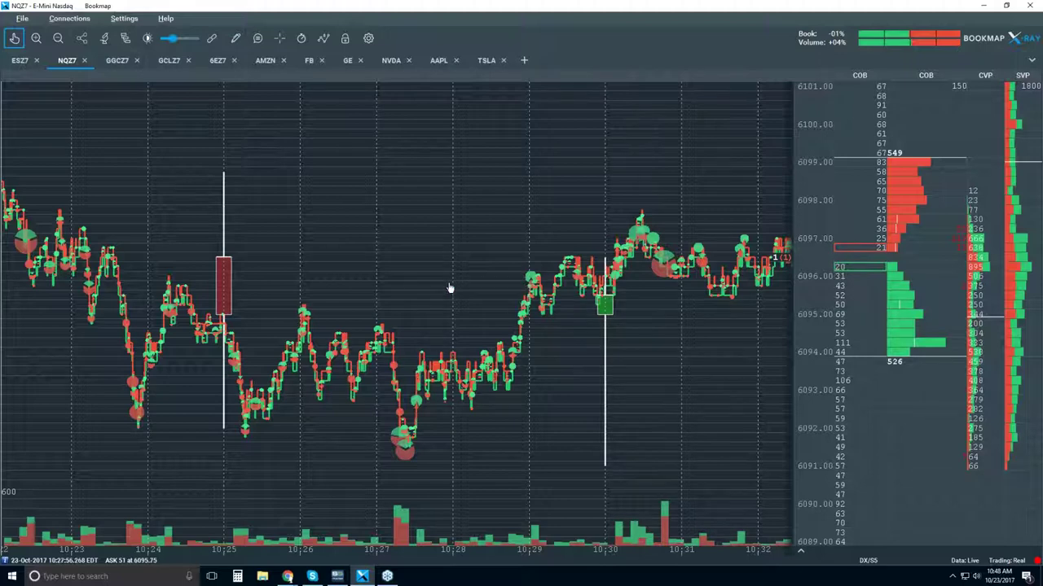
scroll(449, 285, "down", 5)
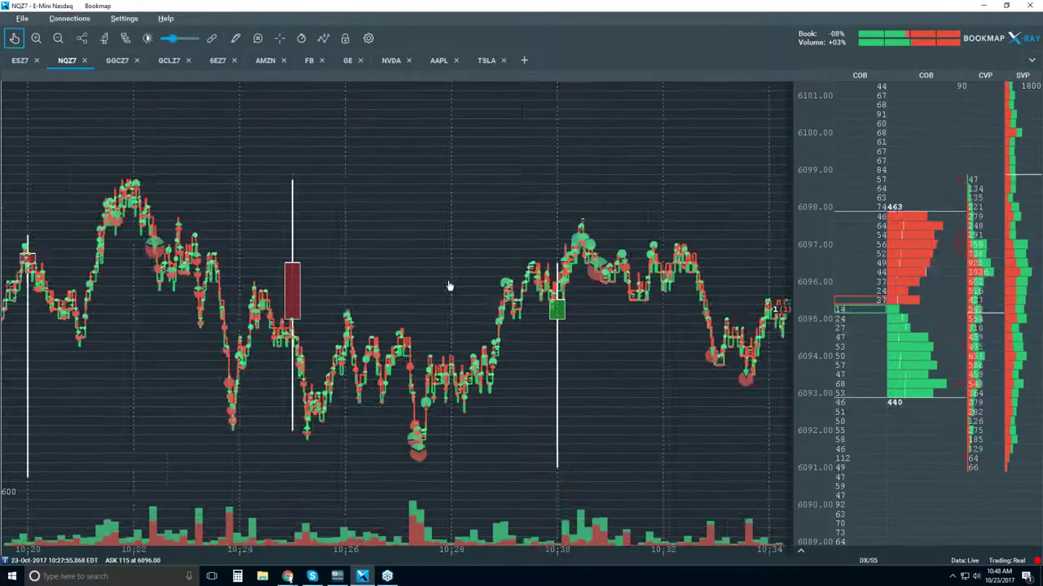
scroll(449, 286, "down", 5)
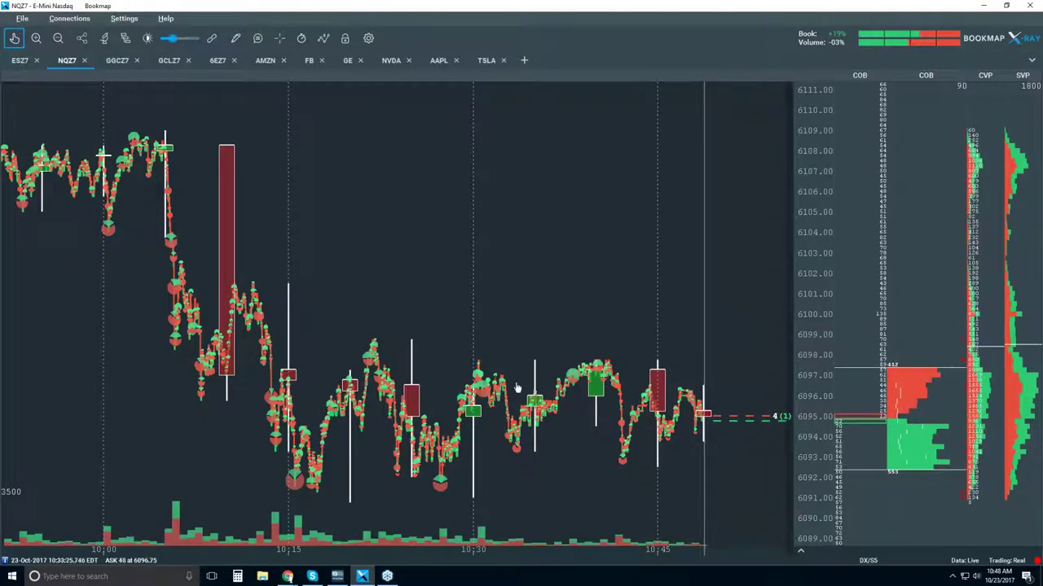
Turn off the candlestick bars and turn on the heatmap and the extended heatmap.
left_click(324, 41)
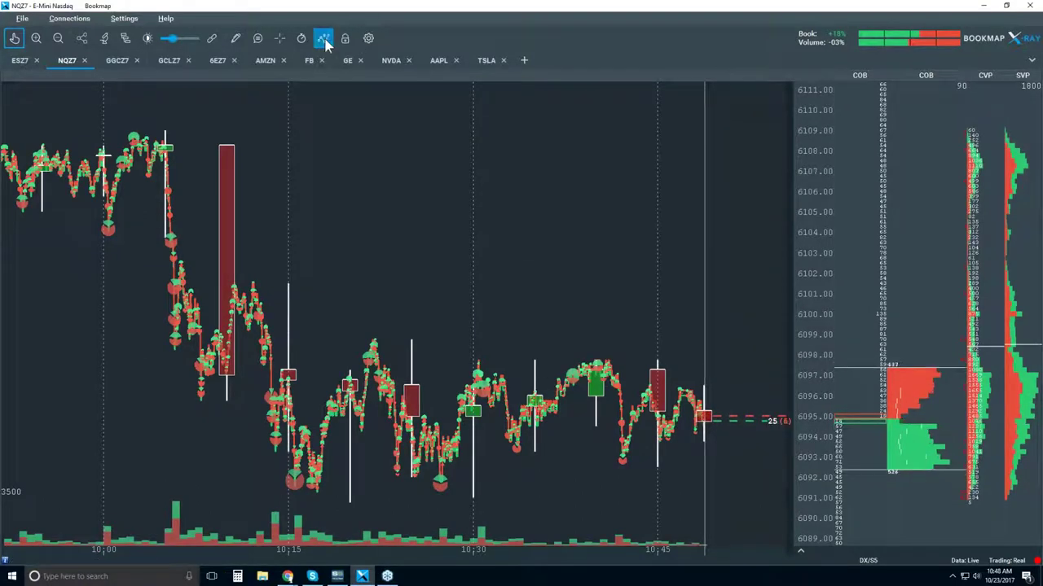
left_click(516, 83)
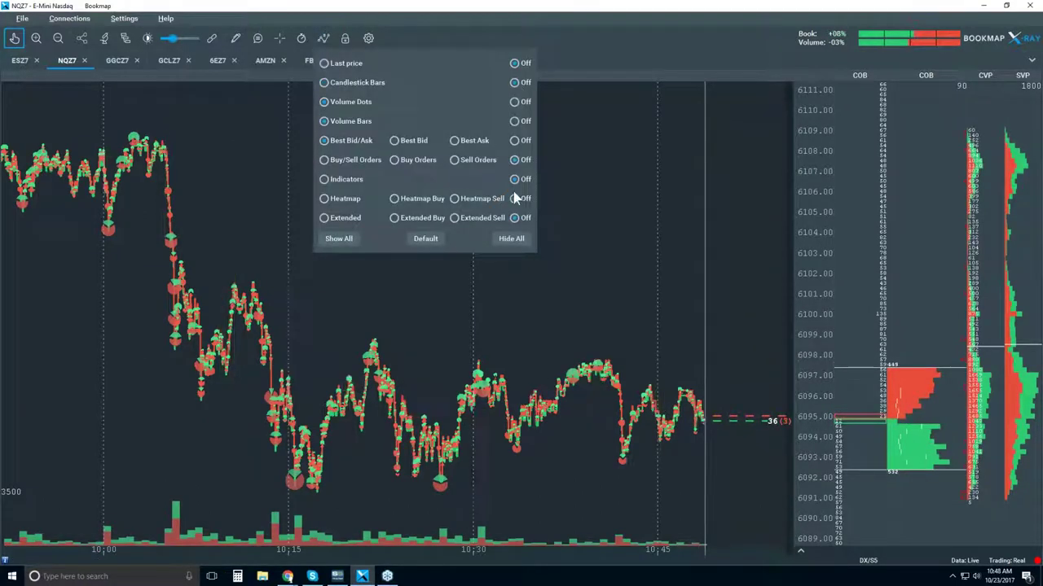
left_click(349, 199)
left_click(351, 219)
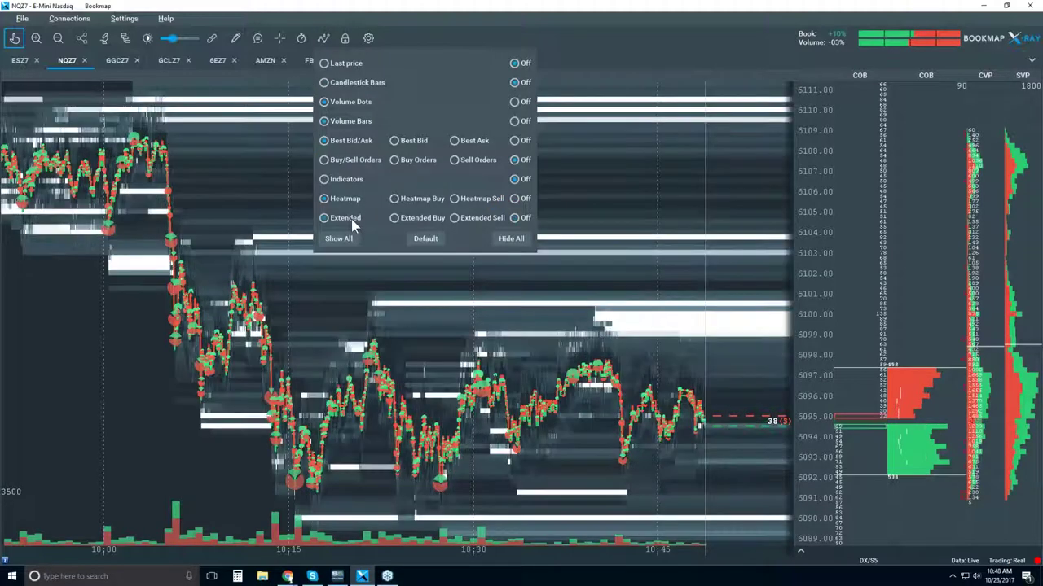
Return the chart to the live price with panning off and examine the sell-off at about 10:49 against the heatmap's liquidity levels.
scroll(629, 278, "up", 3)
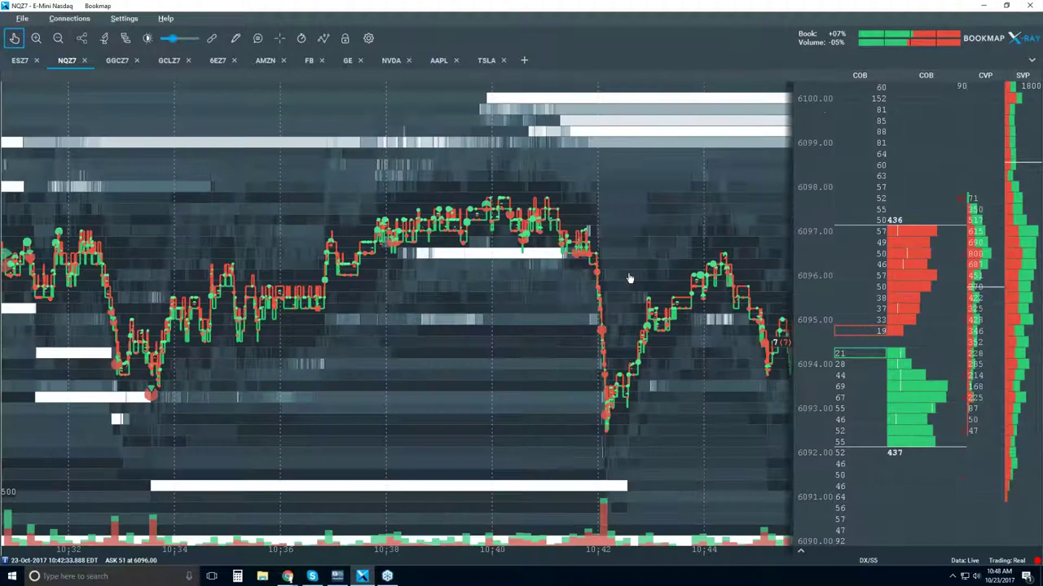
left_click(14, 39)
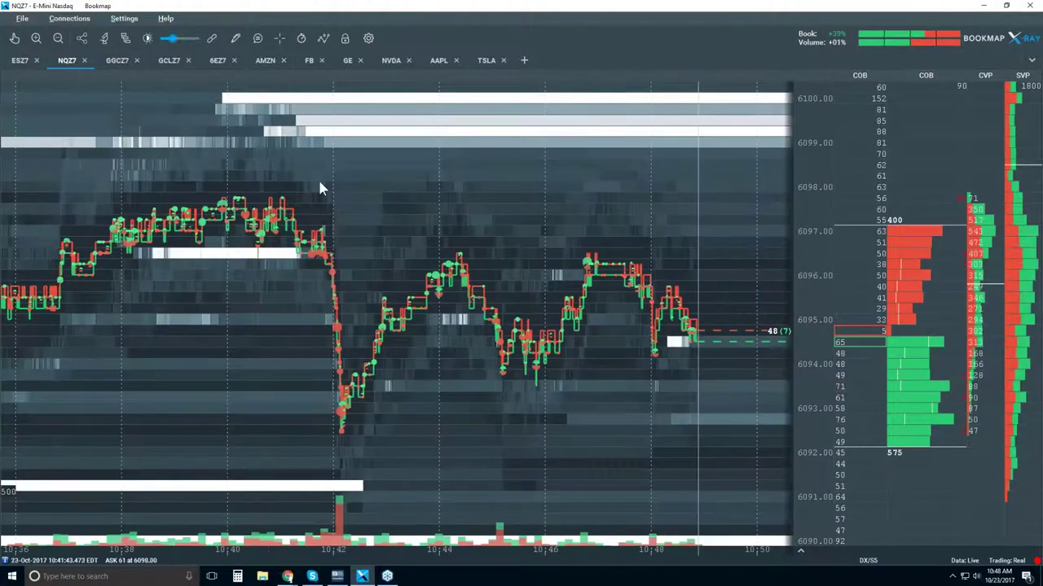
scroll(318, 178, "down", 1)
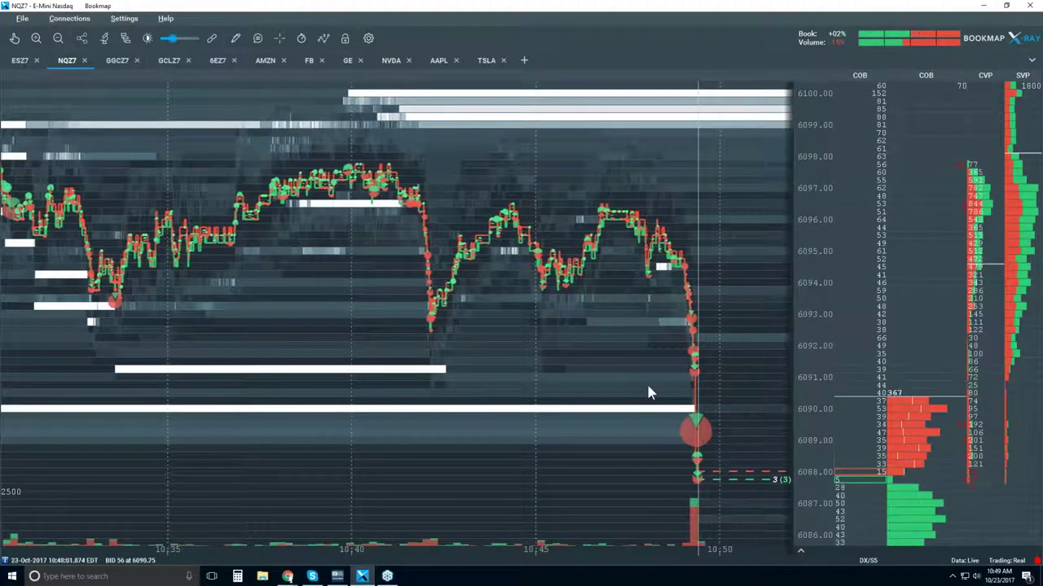
scroll(648, 392, "down", 3)
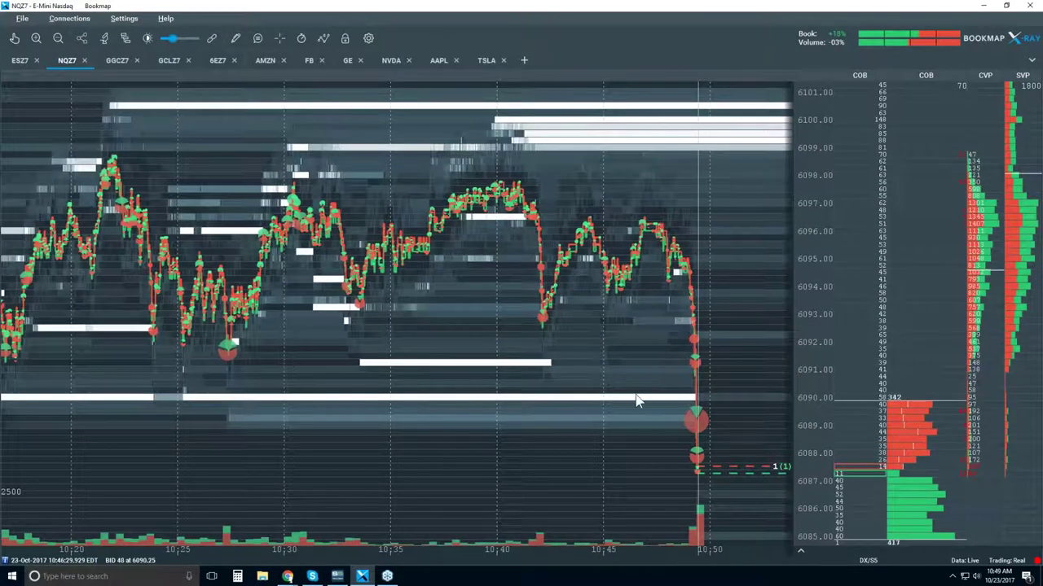
scroll(635, 396, "down", 3)
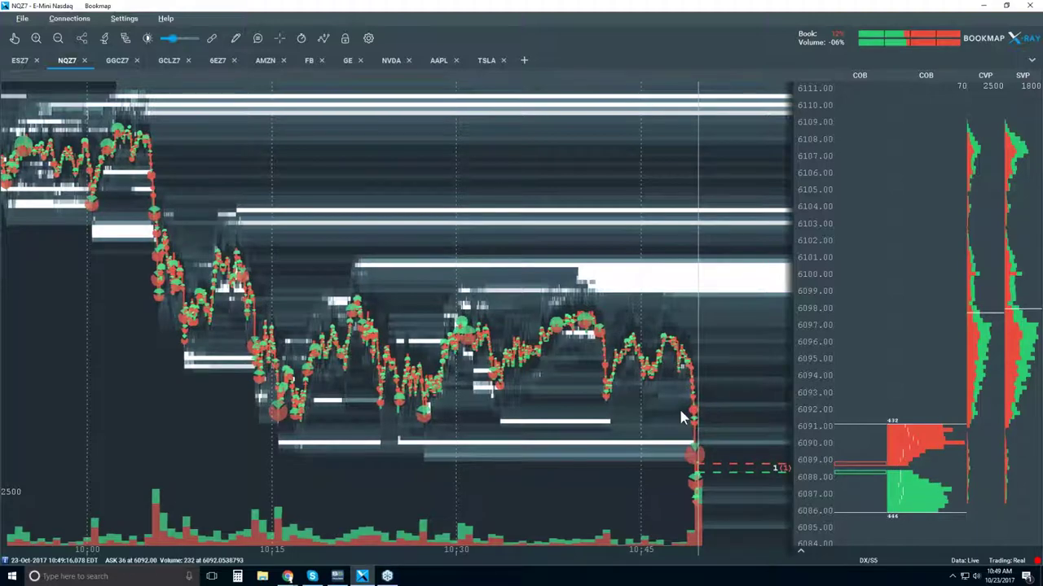
scroll(663, 405, "up", 4)
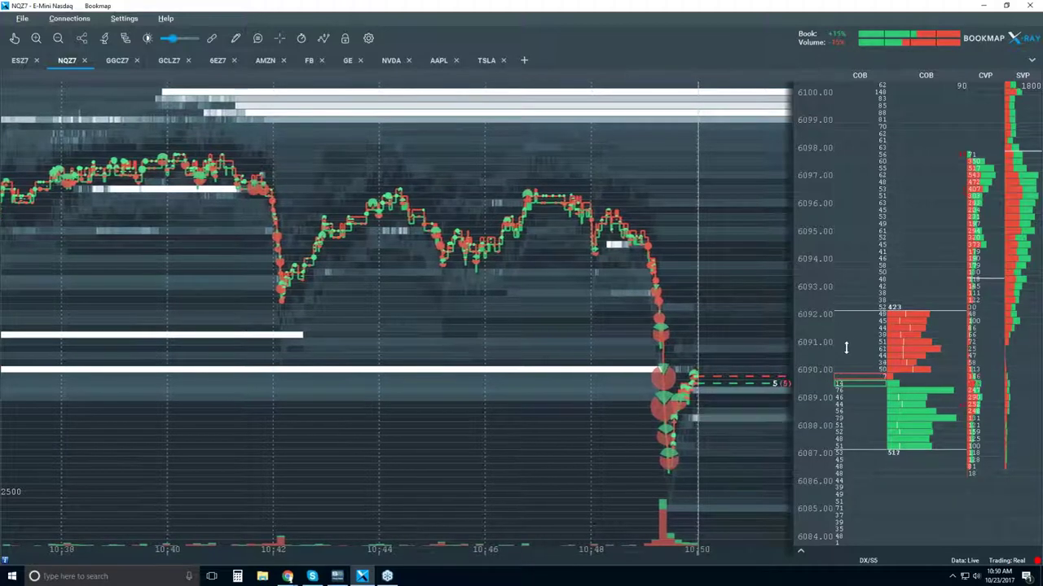
scroll(865, 335, "up", 1)
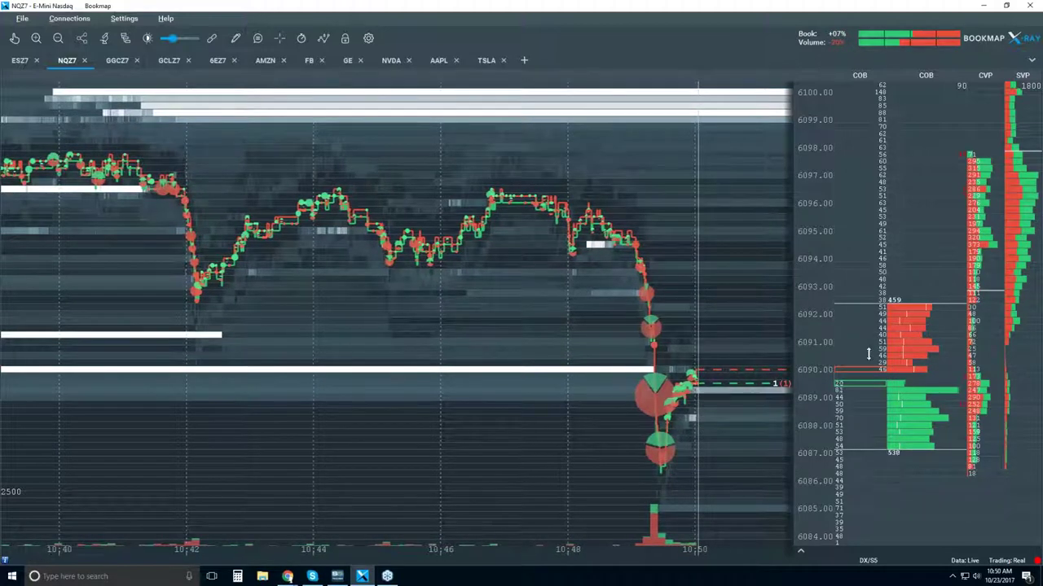
Examine the price rebound from about 10:50 to 10:54 against the heatmap liquidity near 6092 and the earlier session levels.
scroll(865, 334, "up", 4)
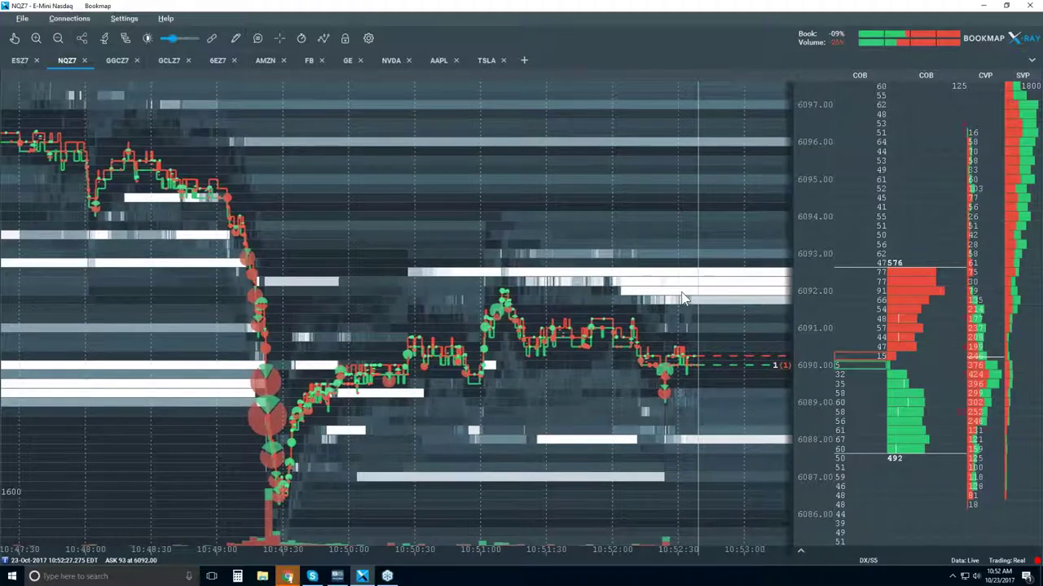
scroll(683, 298, "down", 2)
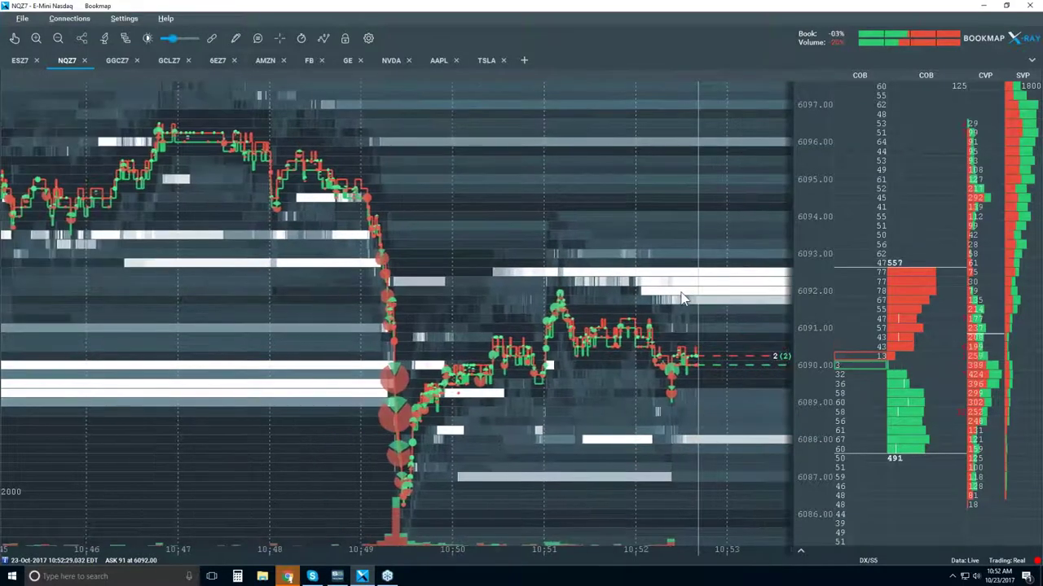
scroll(683, 298, "down", 3)
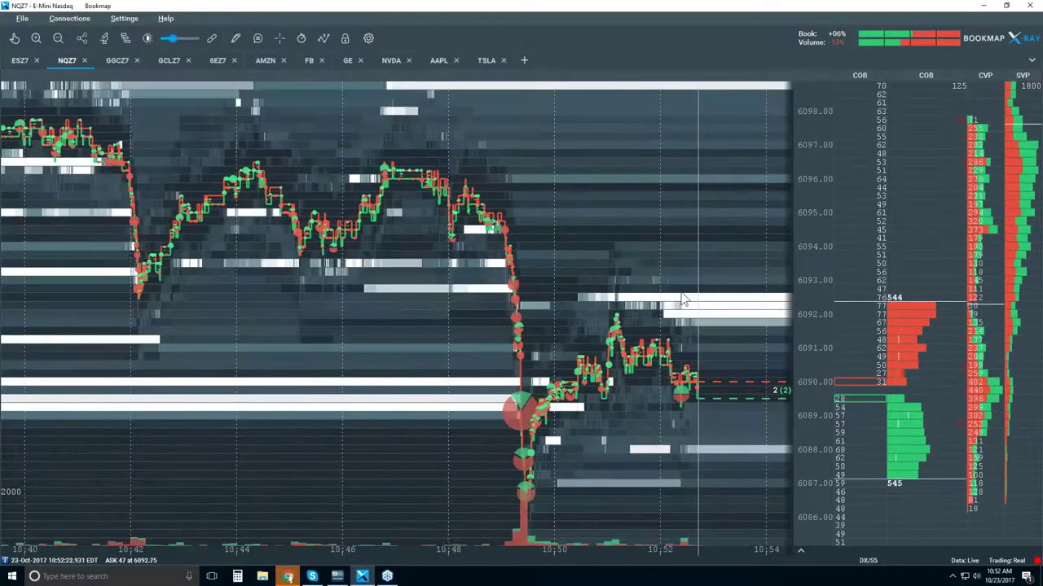
scroll(683, 298, "down", 3)
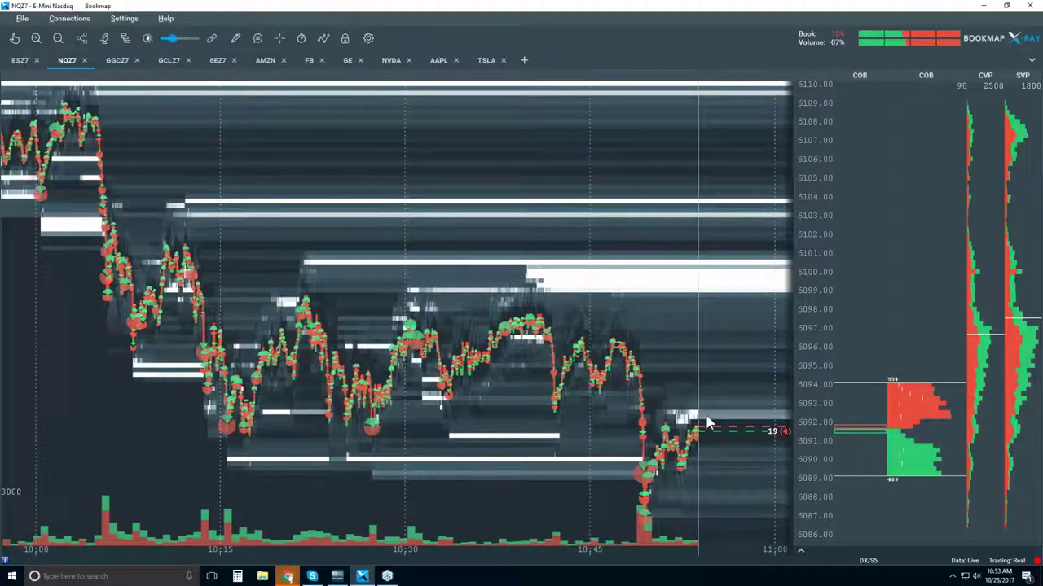
scroll(668, 407, "up", 3)
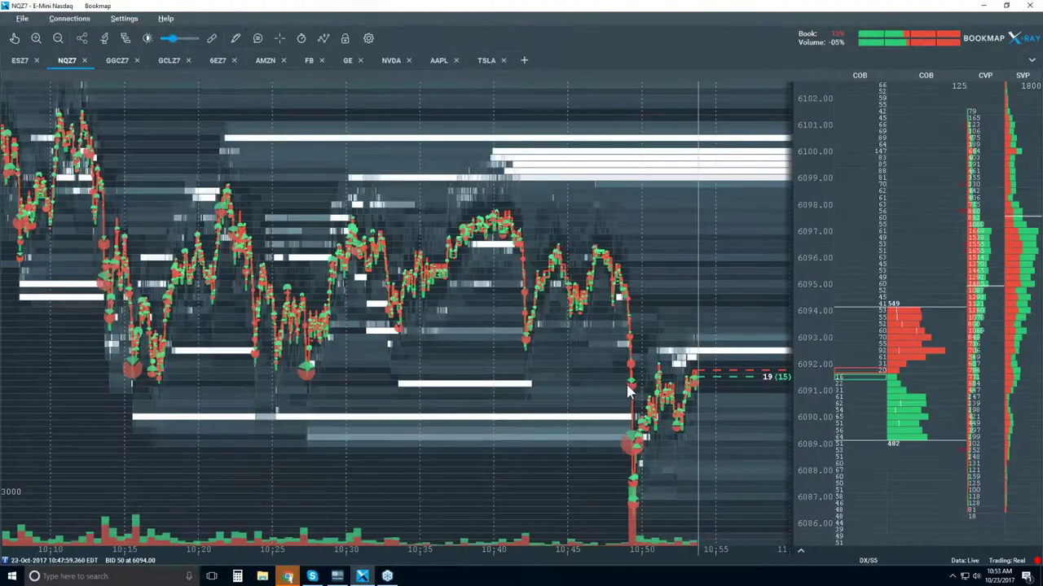
scroll(628, 393, "up", 2)
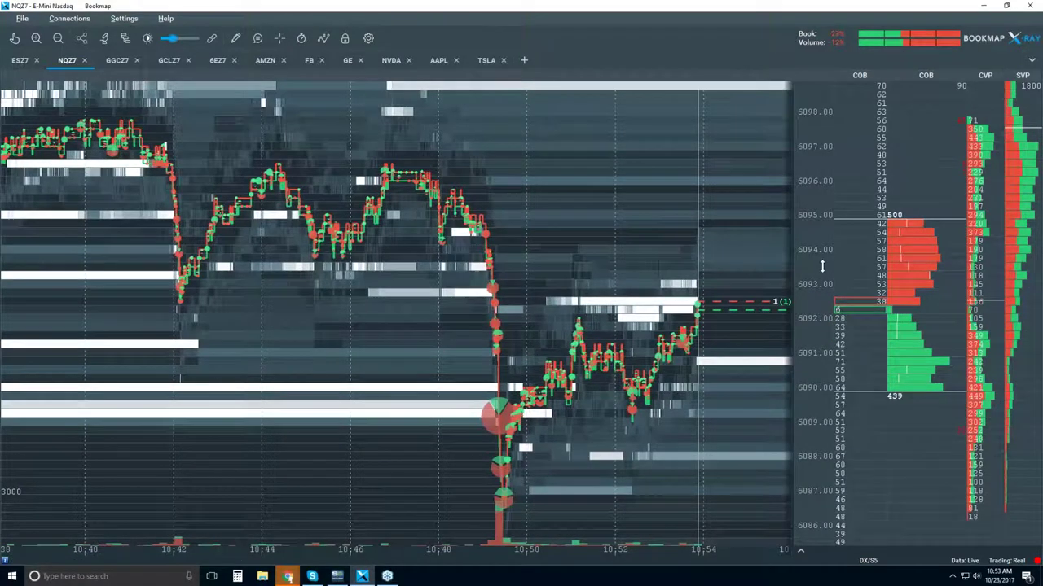
scroll(821, 277, "down", 1)
scroll(821, 277, "down", 1)
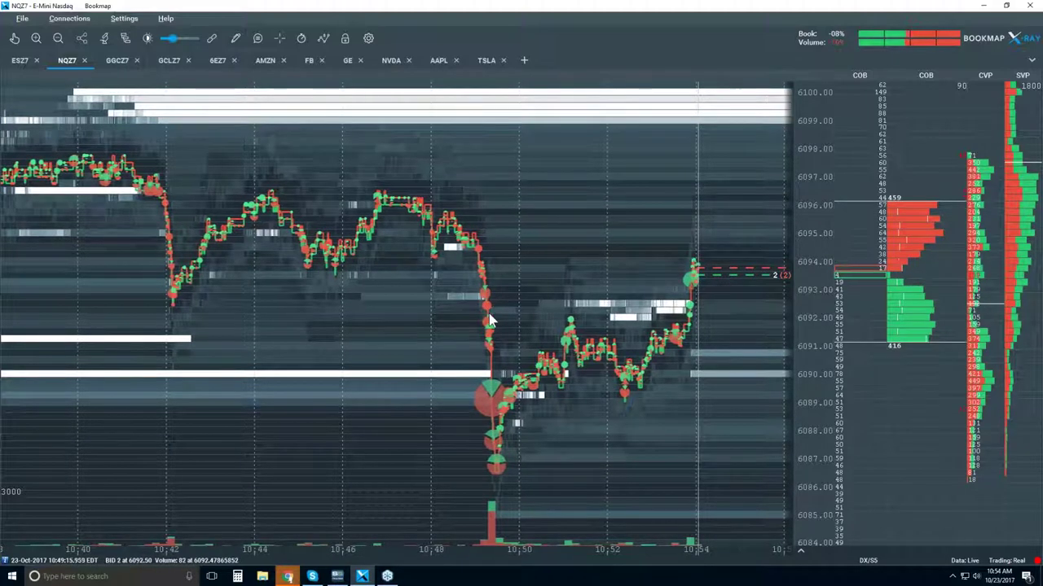
scroll(487, 322, "down", 3)
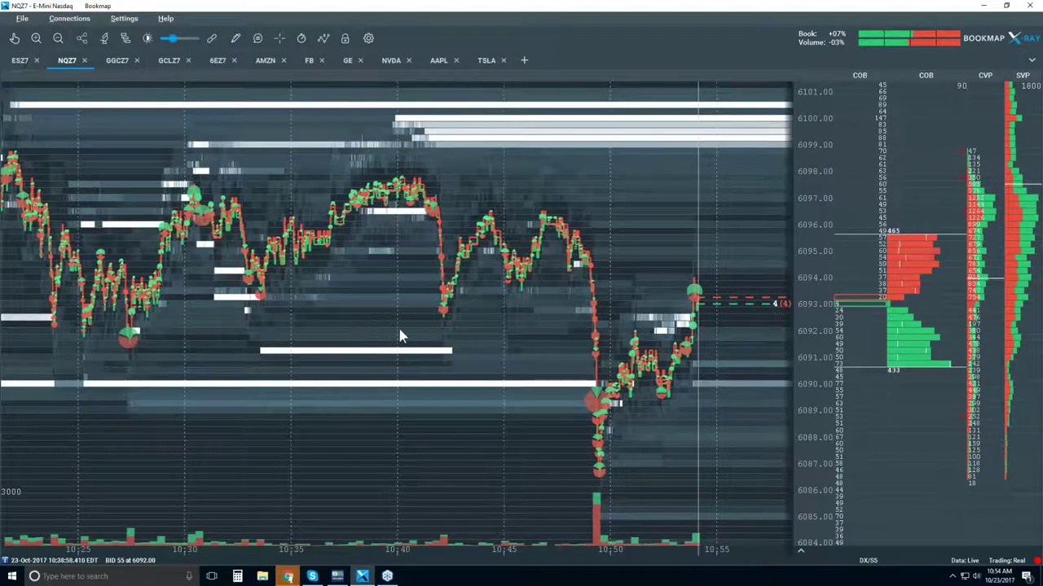
Examine the price rebound from the 10:49 sell-off to about 10:55 in closer detail against the heatmap liquidity.
scroll(653, 273, "up", 2)
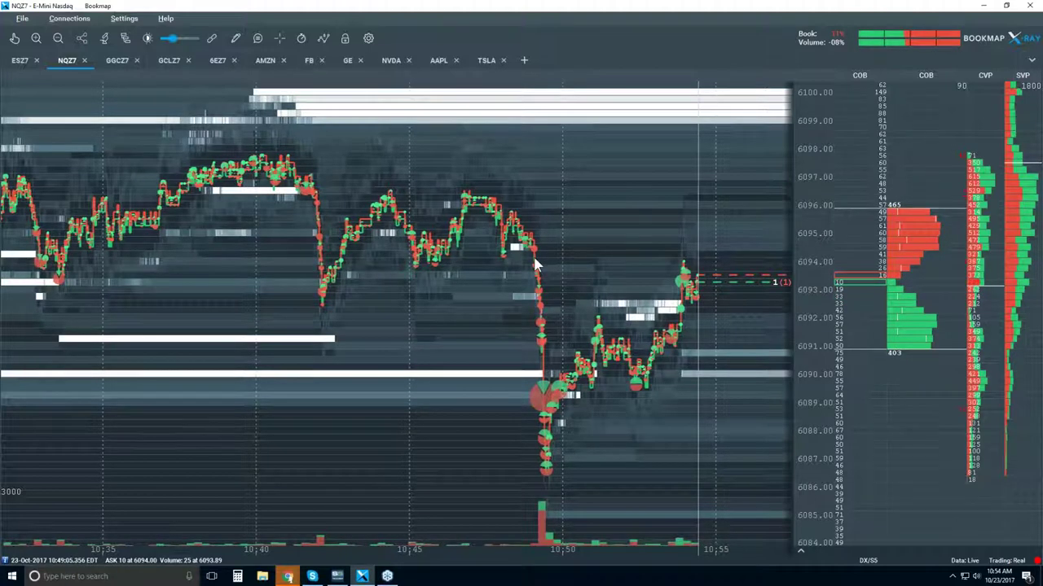
scroll(534, 263, "up", 2)
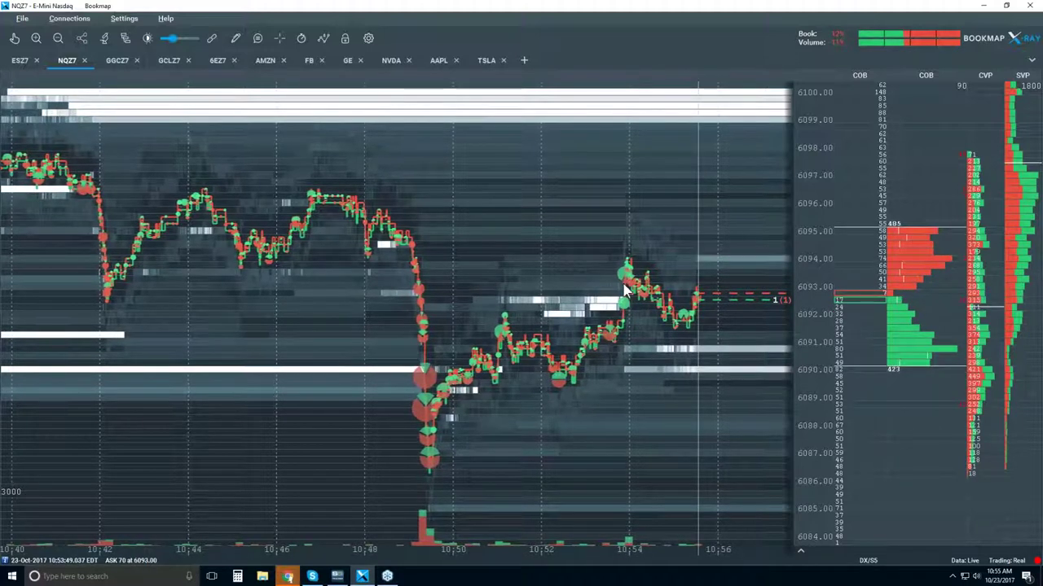
scroll(574, 305, "up", 5)
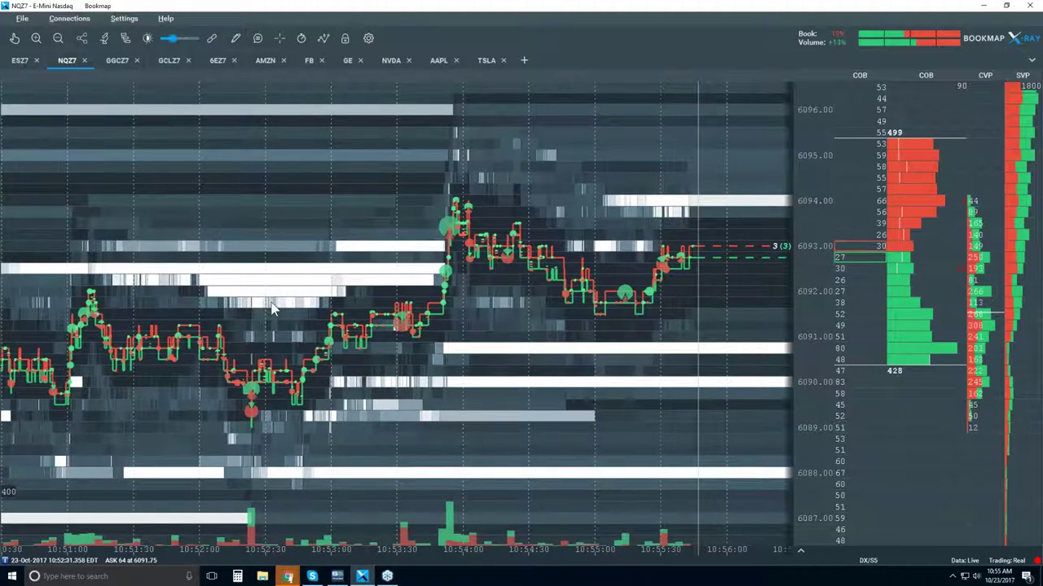
Turn on chart panning and examine the heatmap liquidity between 6092 and 6093 leading up to the price rise just before 10:54.
left_click(14, 38)
scroll(322, 277, "up", 3)
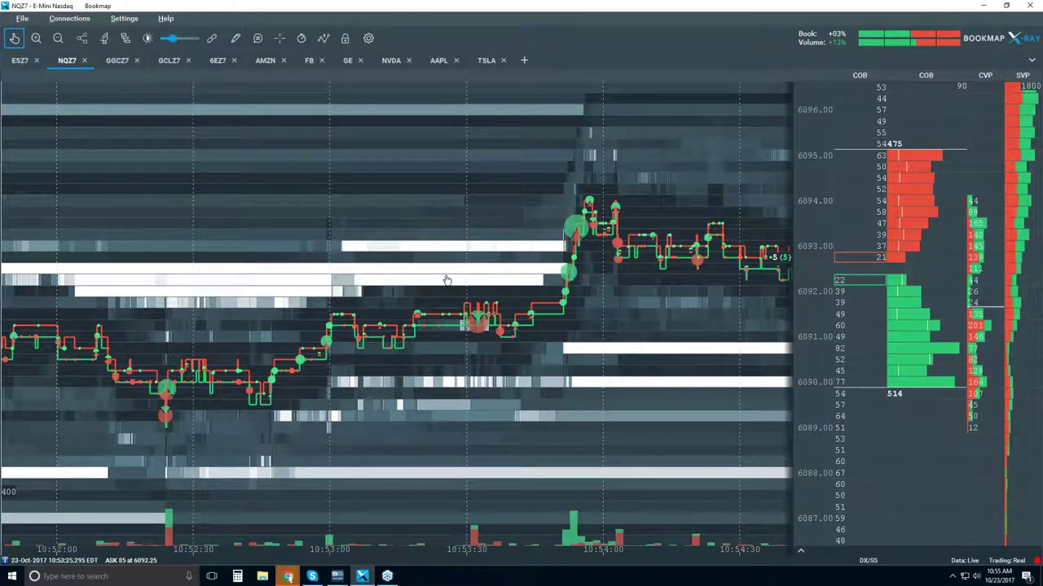
left_click_drag(472, 280, 487, 280)
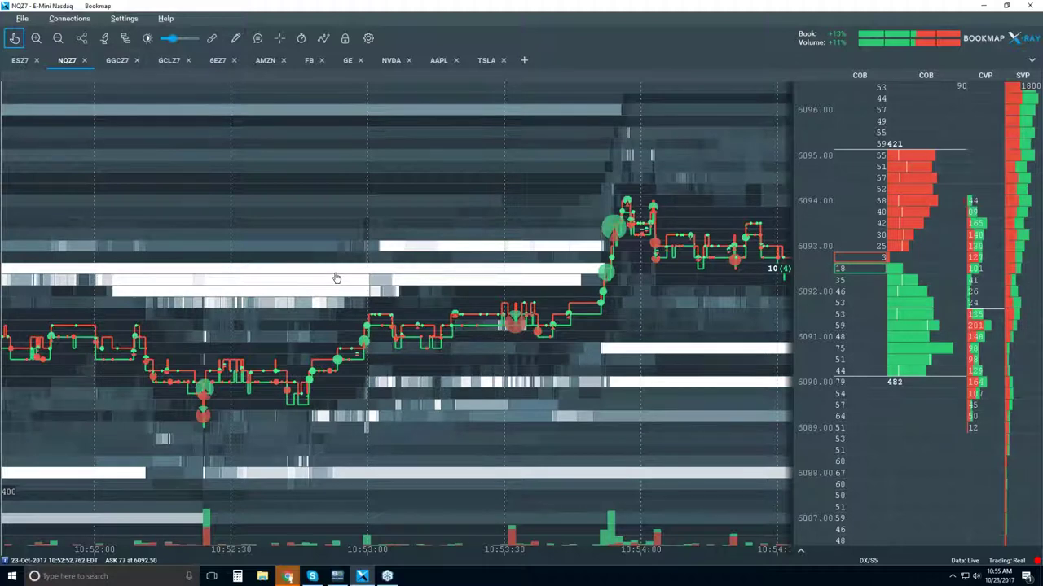
scroll(336, 278, "down", 2)
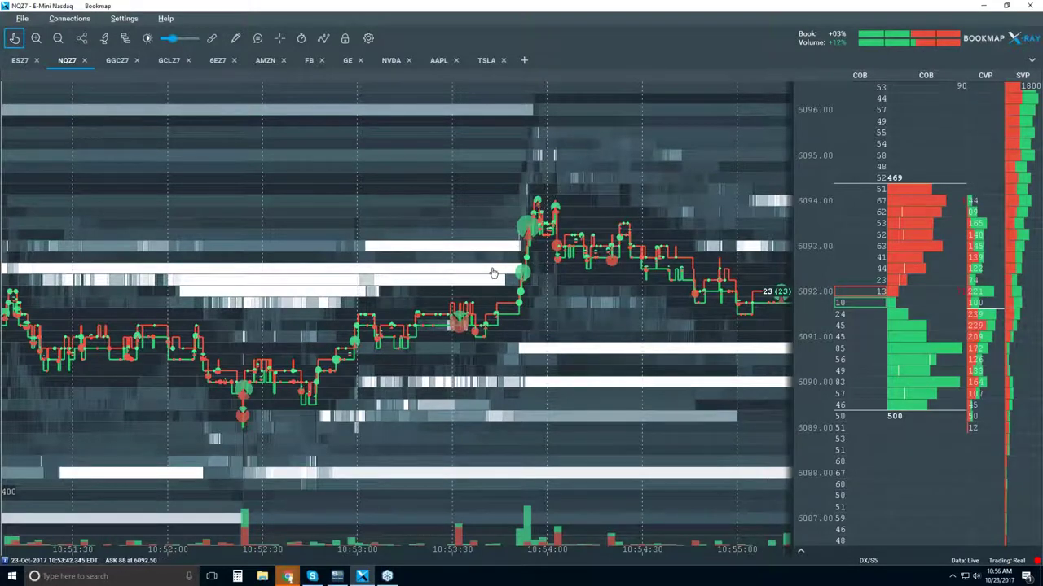
scroll(493, 271, "up", 2)
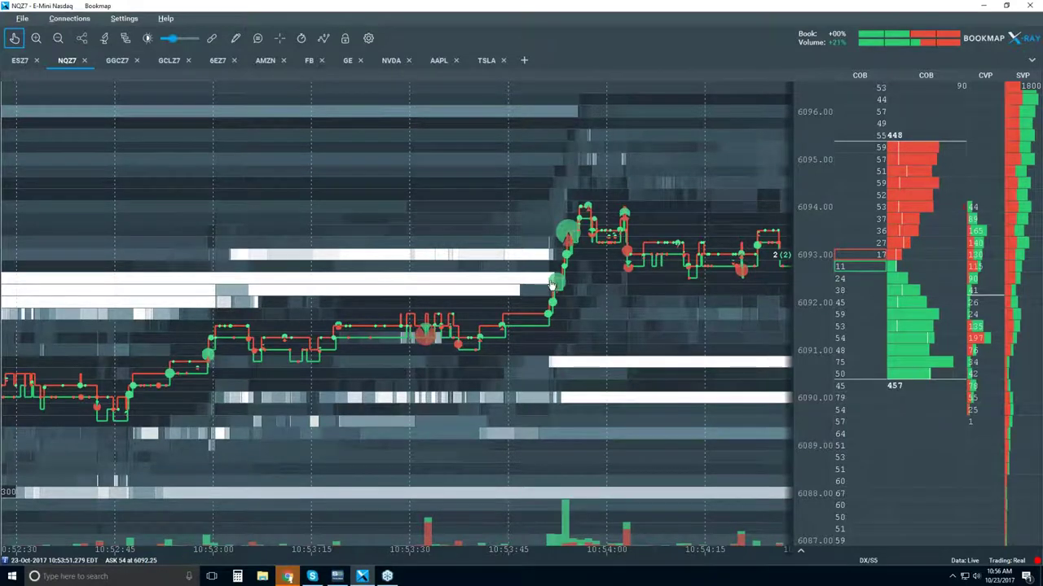
Examine the individual trades at about 10:53:52 where the ask line meets the liquidity level at 6092.50.
scroll(552, 283, "up", 9)
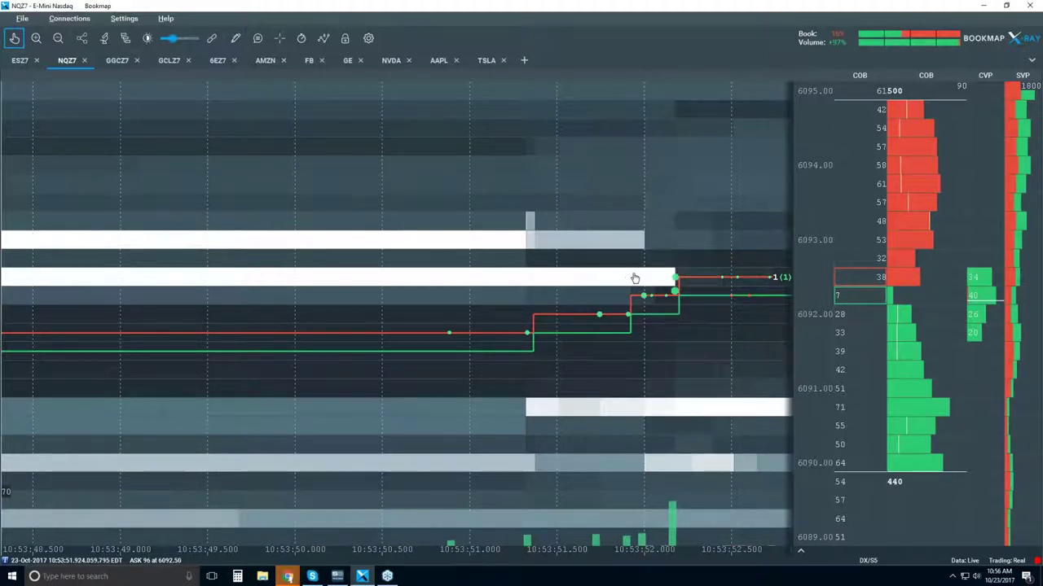
left_click_drag(520, 284, 651, 284)
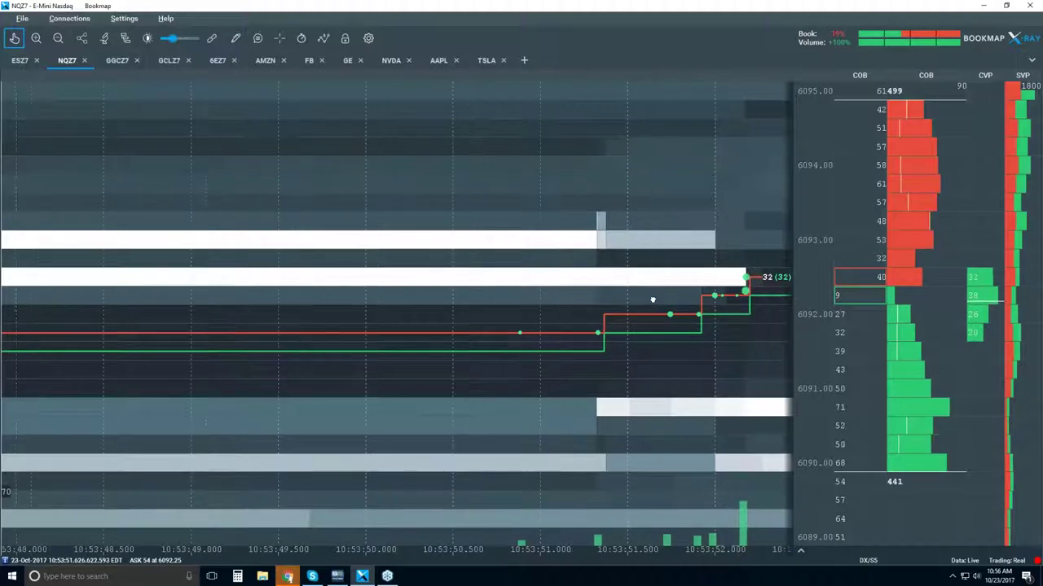
scroll(739, 290, "up", 3)
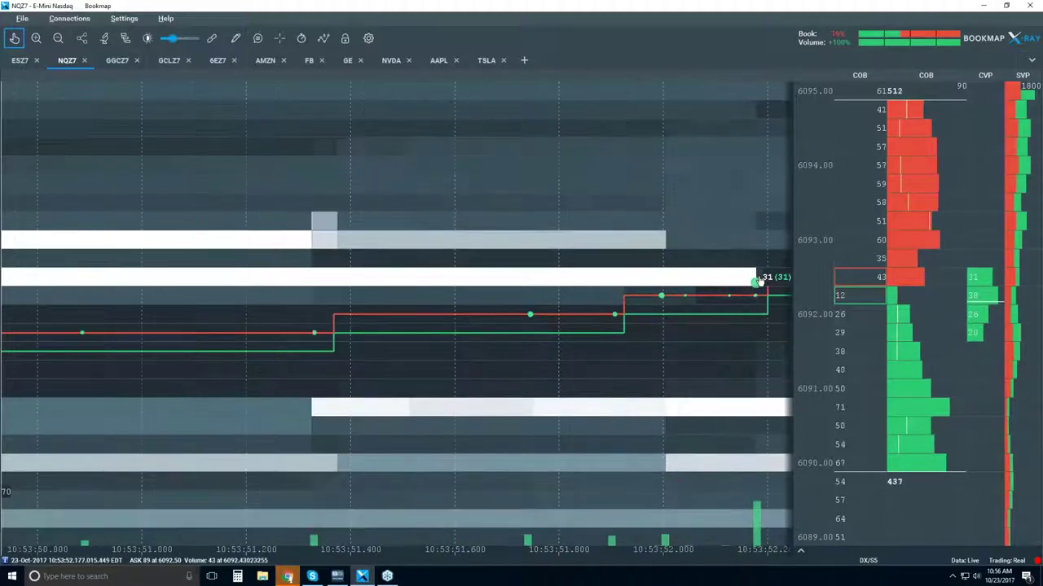
scroll(755, 295, "down", 3)
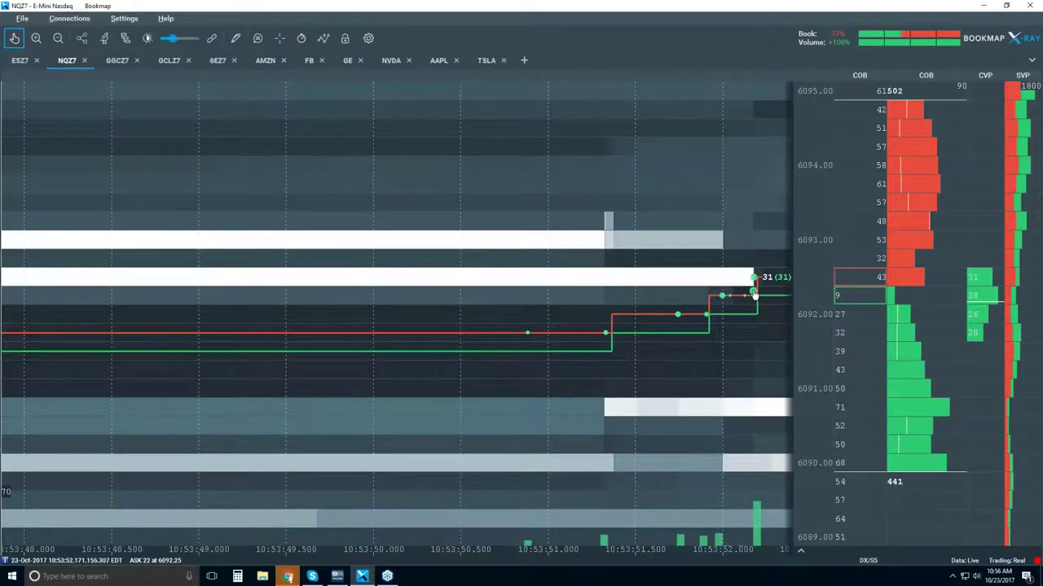
Compare the breakout just before 10:54 with the liquidity and volume dots in the surrounding minutes, back to the 10:49 sell-off.
scroll(756, 295, "down", 5)
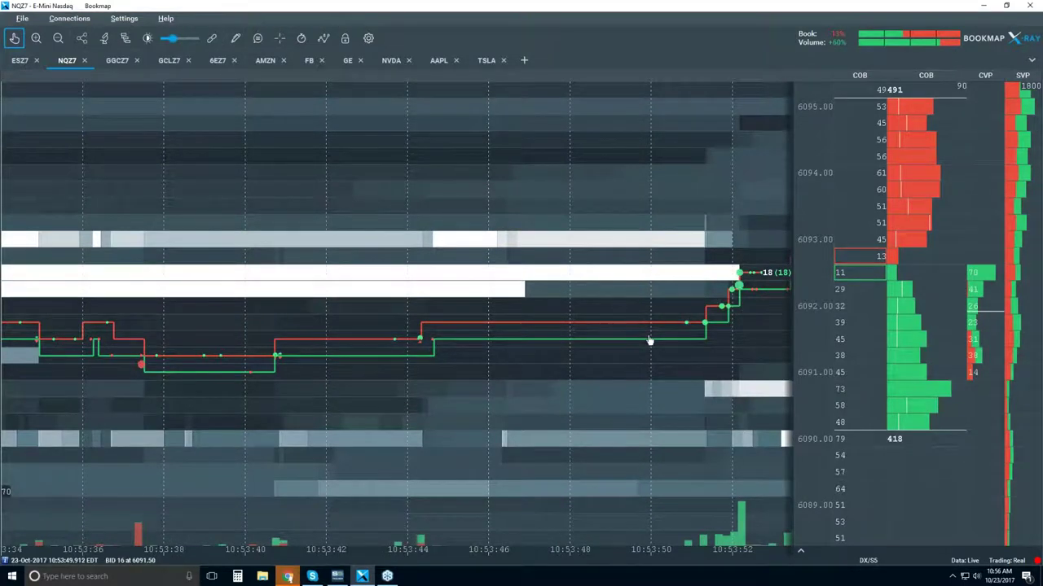
scroll(649, 340, "down", 6)
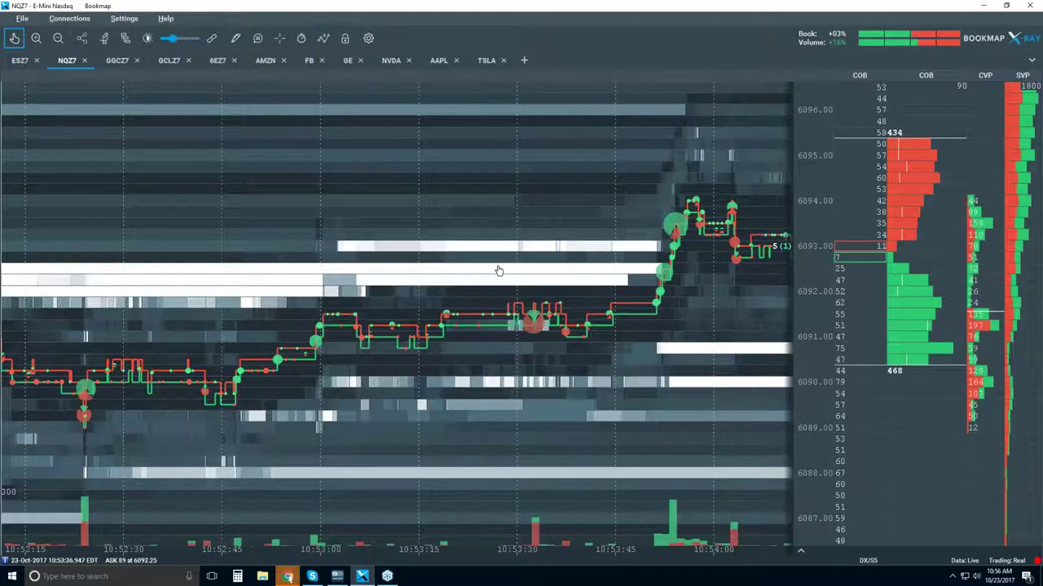
scroll(516, 320, "down", 4)
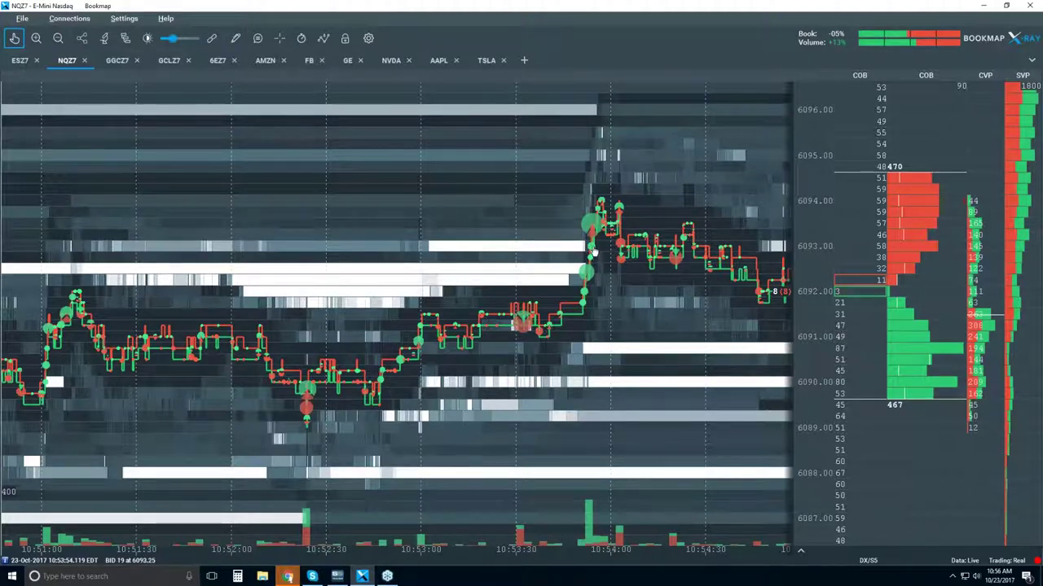
scroll(590, 252, "up", 4)
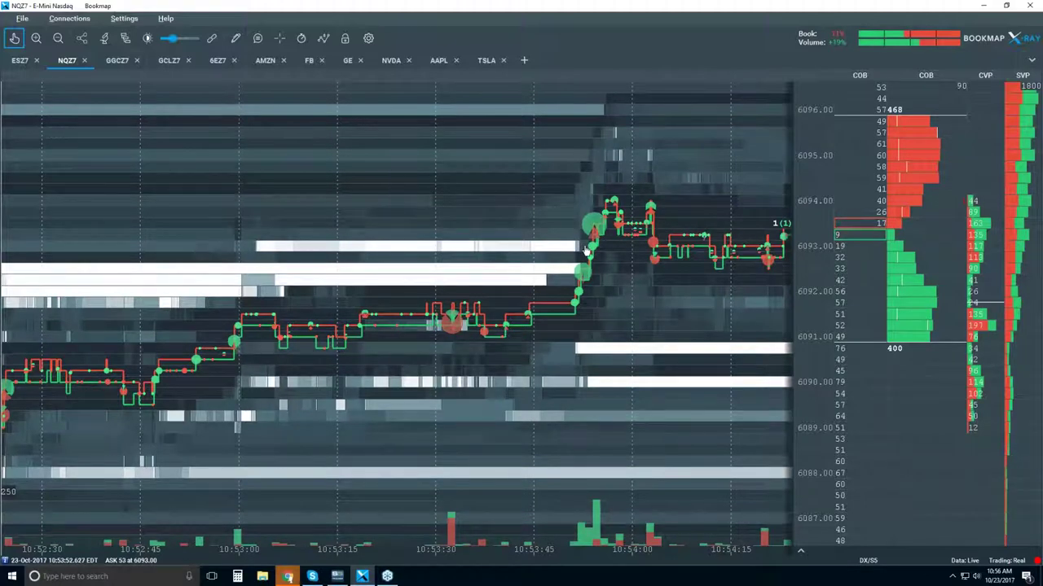
scroll(585, 251, "down", 4)
scroll(585, 251, "down", 3)
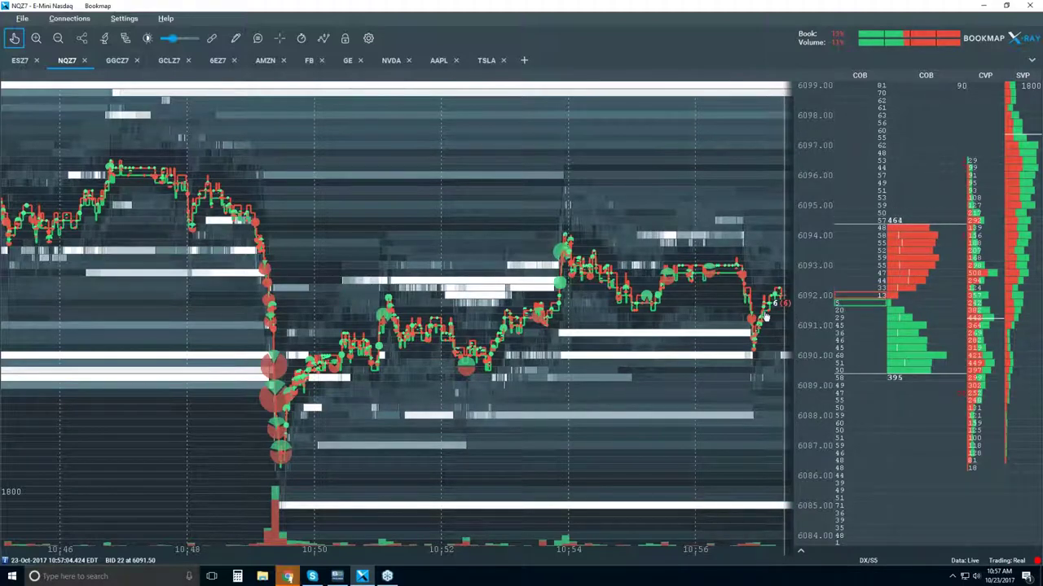
Examine the price drop at about 10:56:55 and its bounce against the heatmap liquidity between 6090 and 6091.
scroll(766, 316, "up", 5)
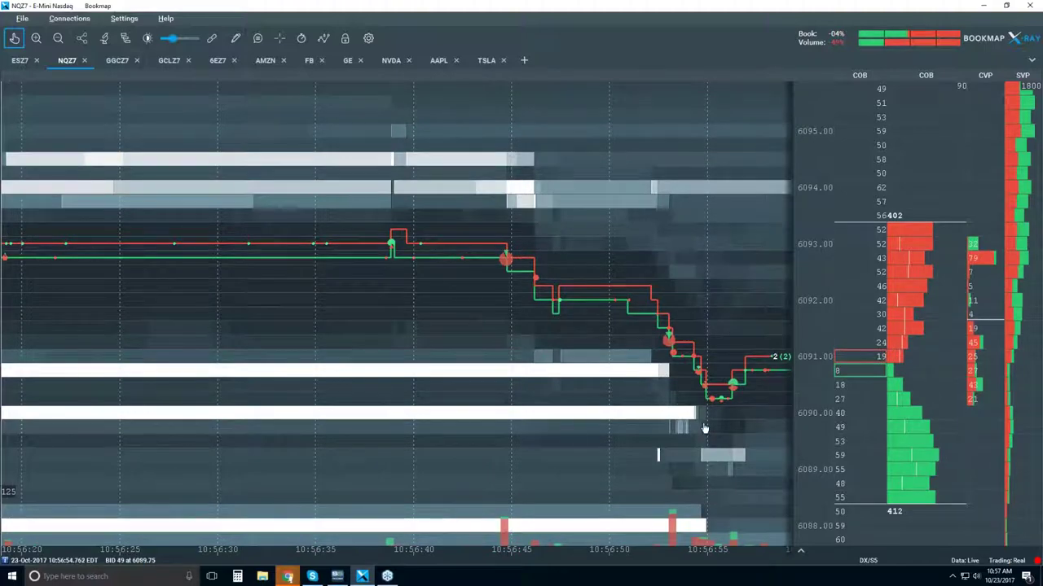
scroll(659, 372, "down", 1)
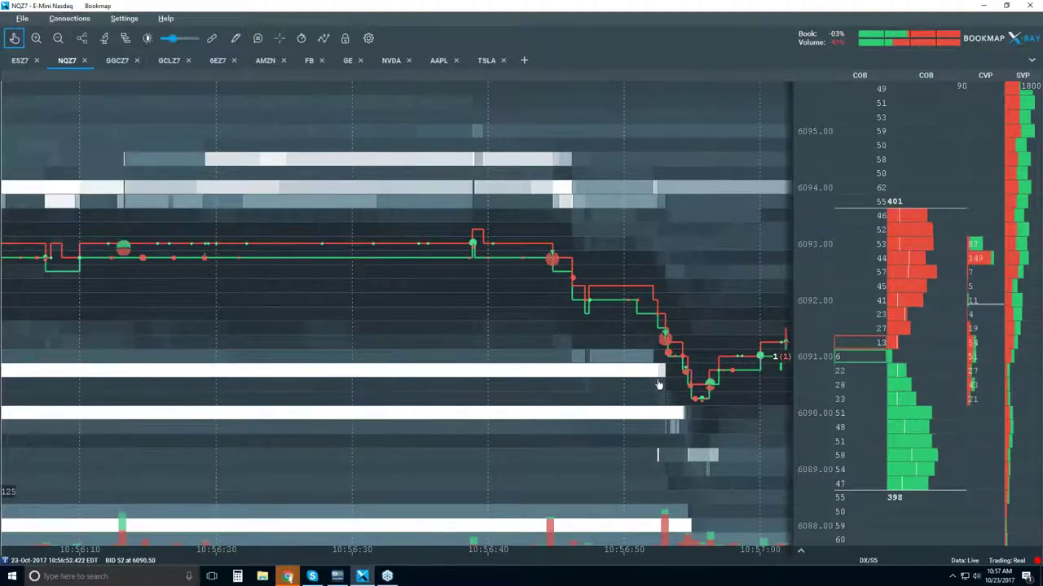
scroll(659, 384, "down", 6)
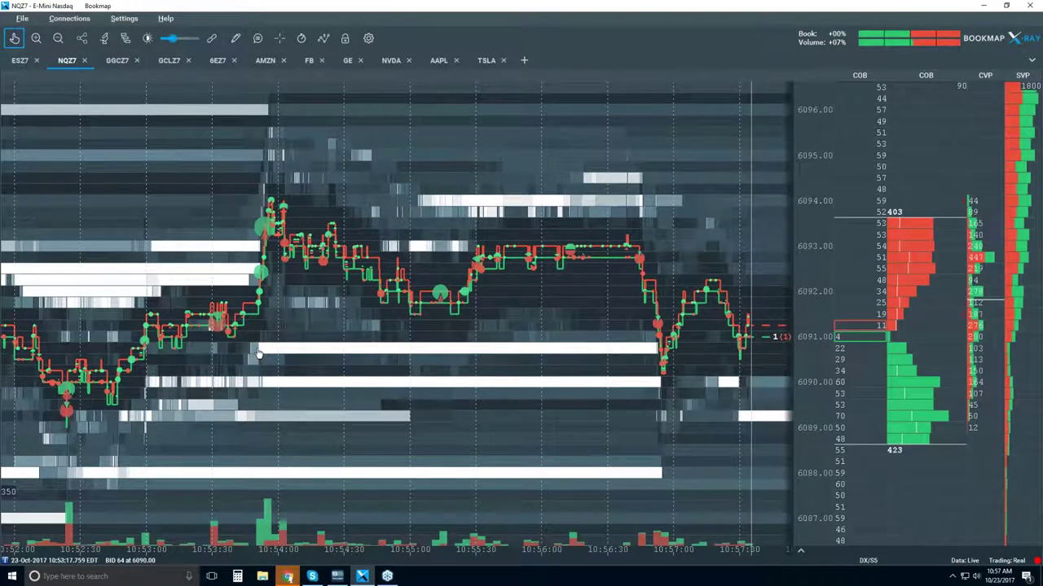
scroll(468, 375, "up", 5)
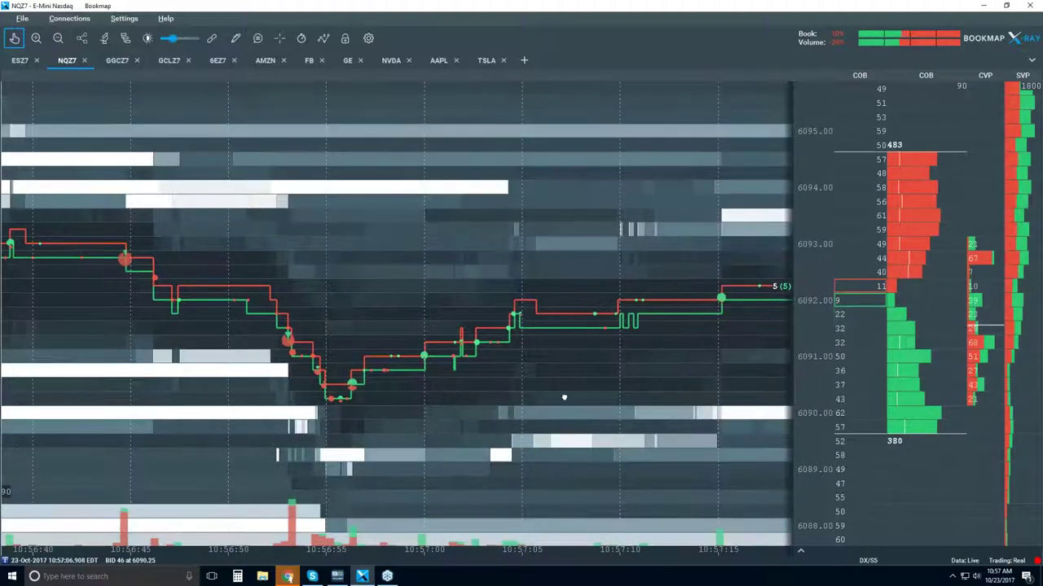
scroll(537, 298, "down", 2)
scroll(538, 298, "down", 4)
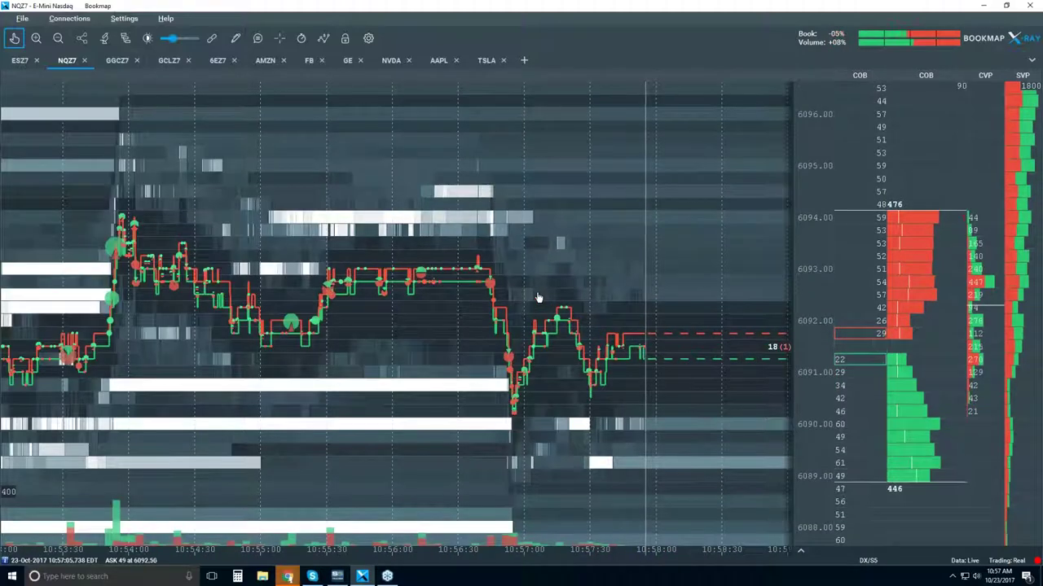
Compare the price action after 10:57 with the liquidity levels around the 10:54 rise and the earlier sell-off.
scroll(537, 298, "down", 2)
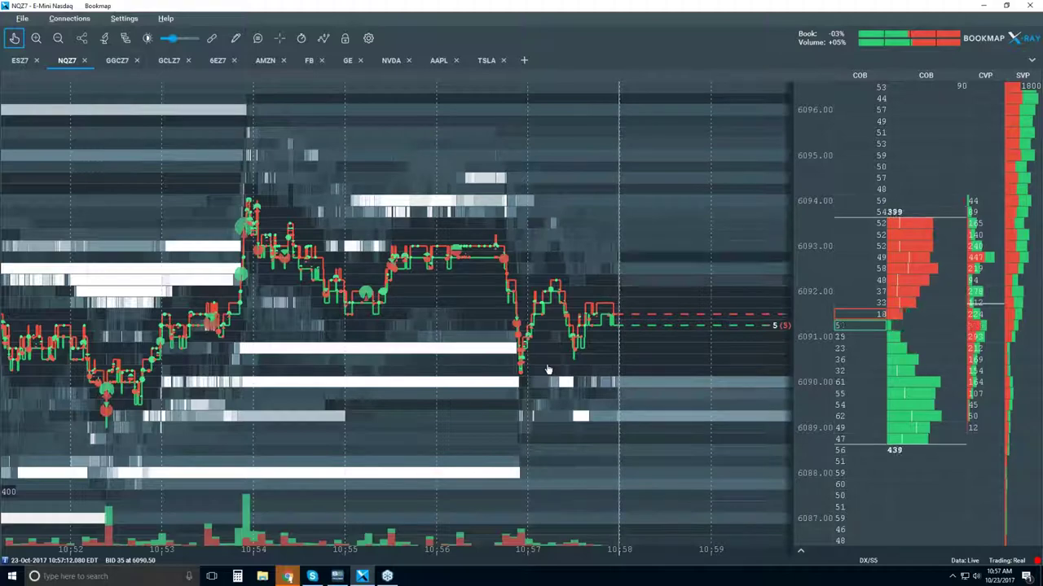
scroll(548, 370, "down", 4)
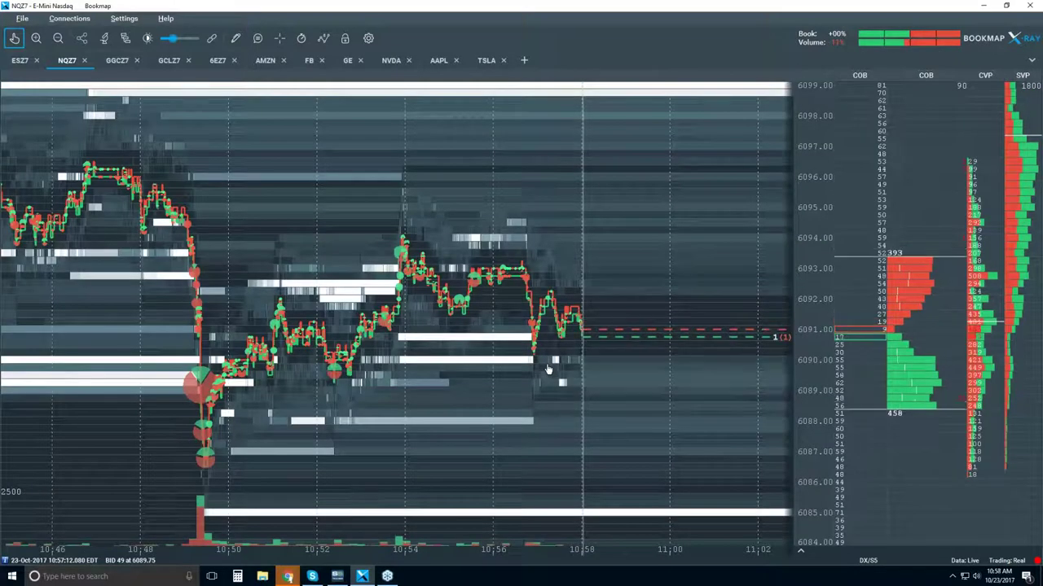
scroll(817, 267, "down", 1)
scroll(817, 267, "up", 1)
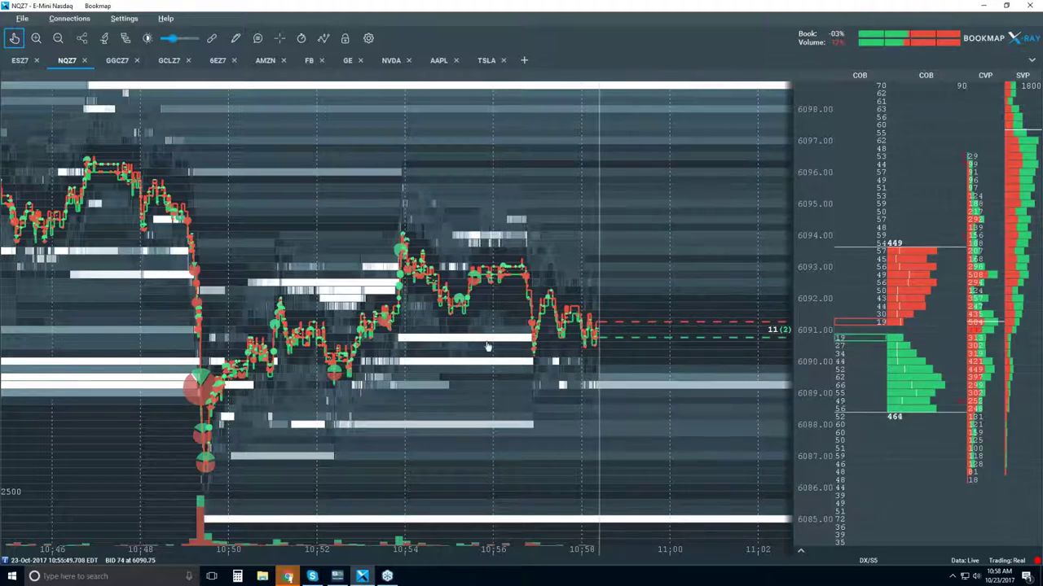
scroll(544, 259, "up", 3)
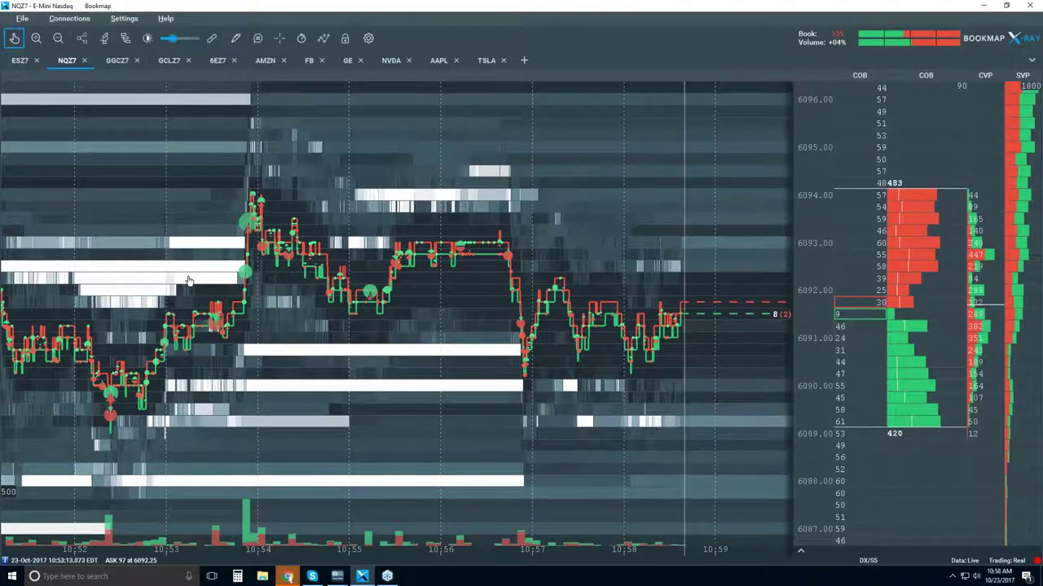
scroll(189, 281, "down", 1)
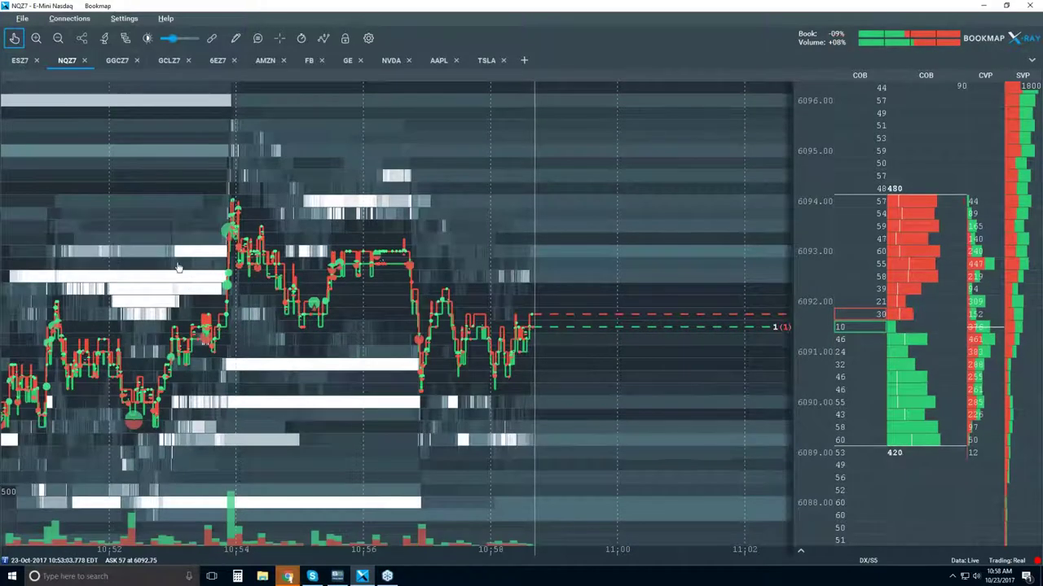
Return the chart to the live price with panning off and examine the wider session's liquidity levels up to about 6110.
left_click(14, 39)
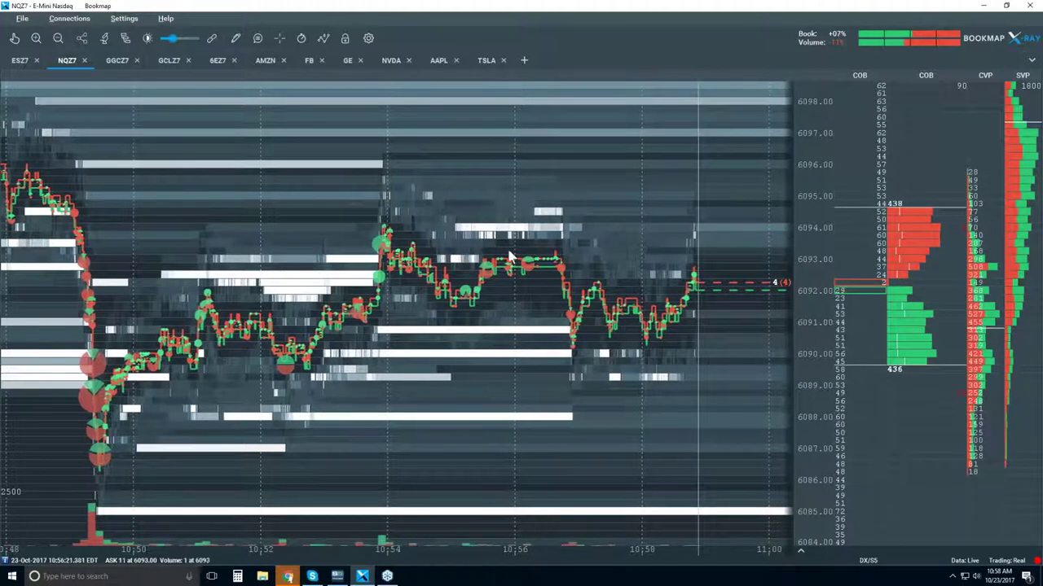
scroll(508, 258, "down", 2)
scroll(509, 257, "down", 1)
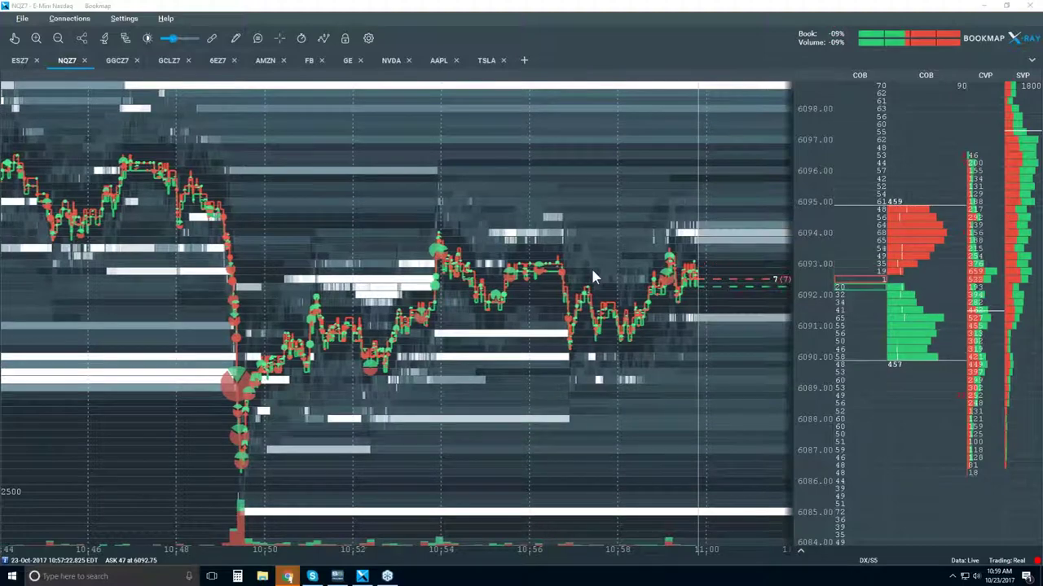
scroll(622, 276, "down", 3)
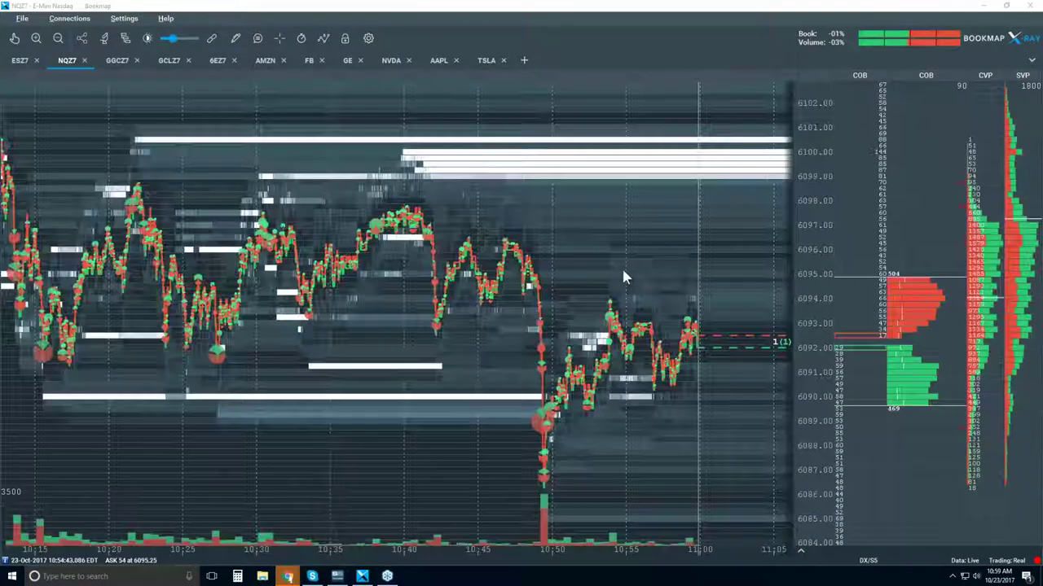
scroll(622, 277, "down", 3)
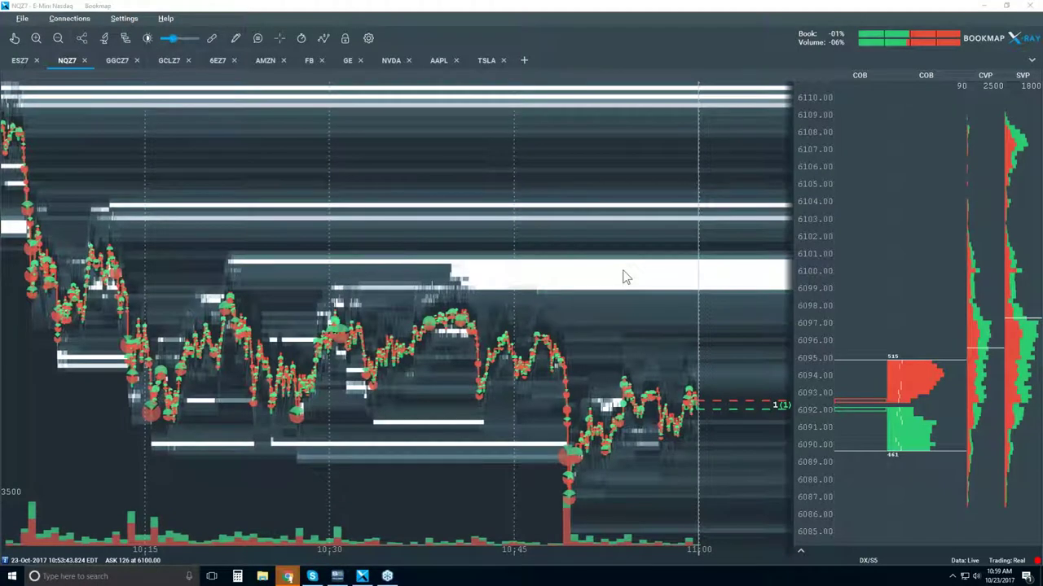